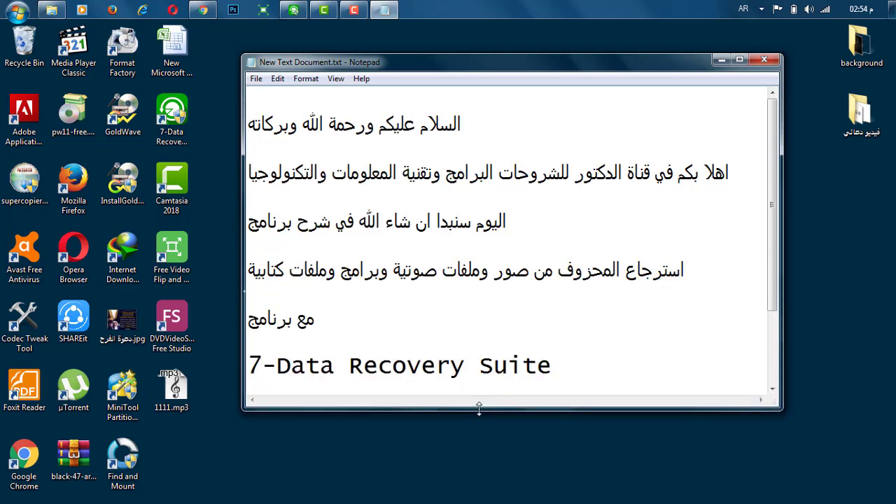
Step: Extend the Notepad window downward to show the rest of the note, and minimize it
drag(479, 408, 504, 495)
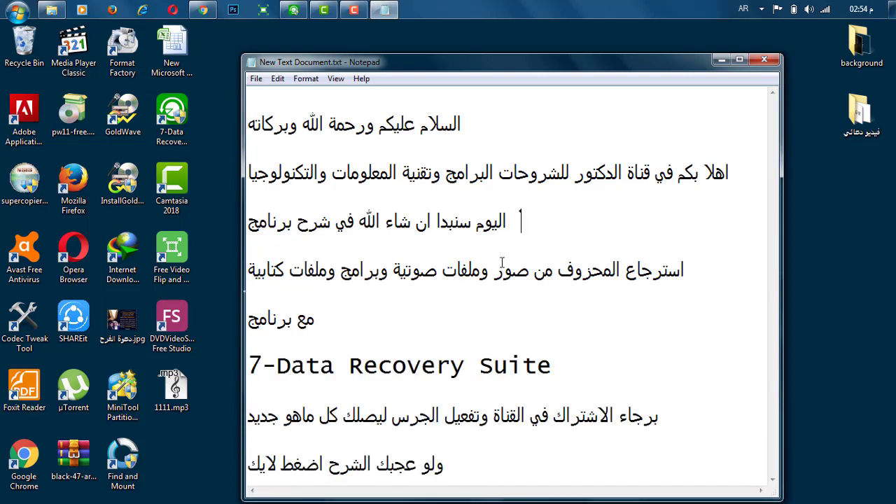
click(721, 61)
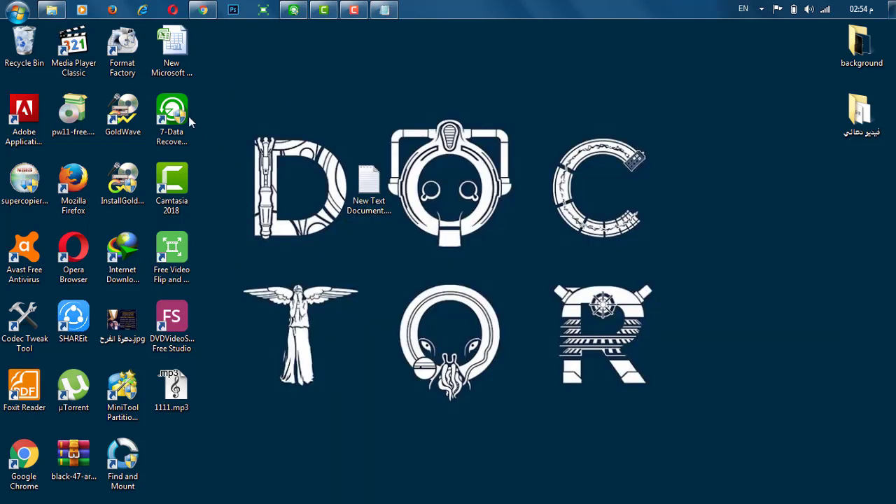
Step: Switch to 7-Data Recovery Suite and open its Deleted Recovery drive selection
click(184, 123)
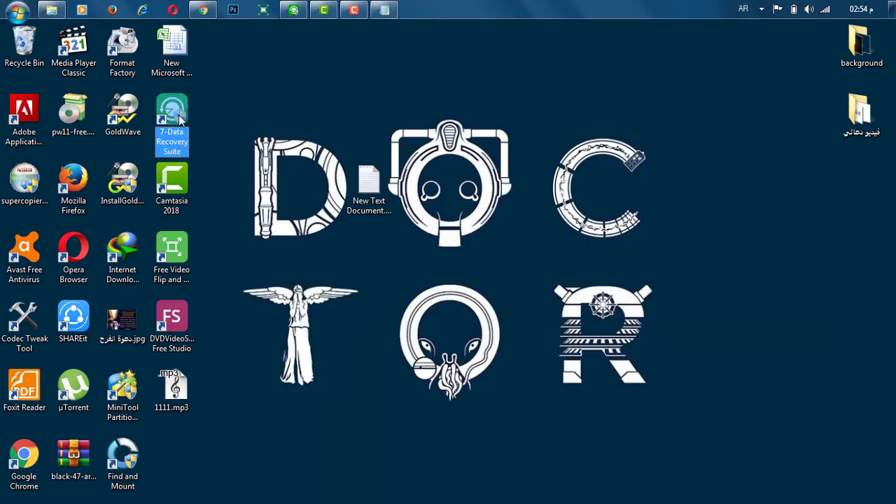
double_click(183, 112)
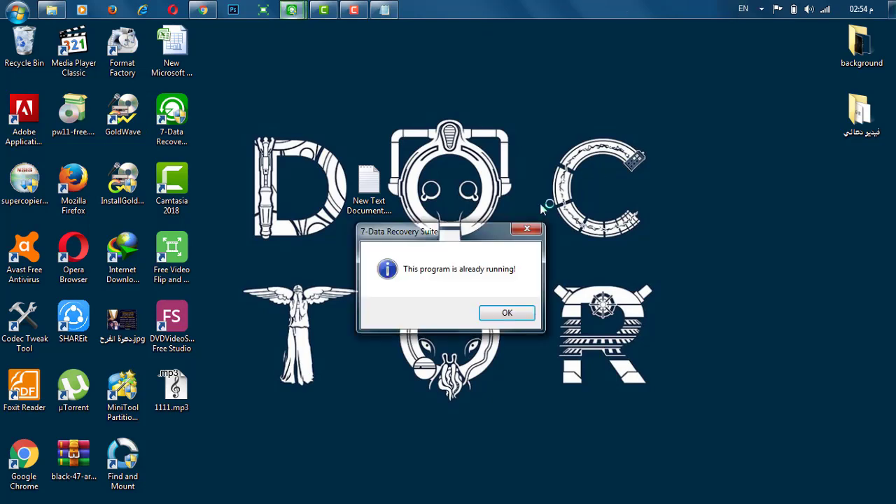
click(511, 313)
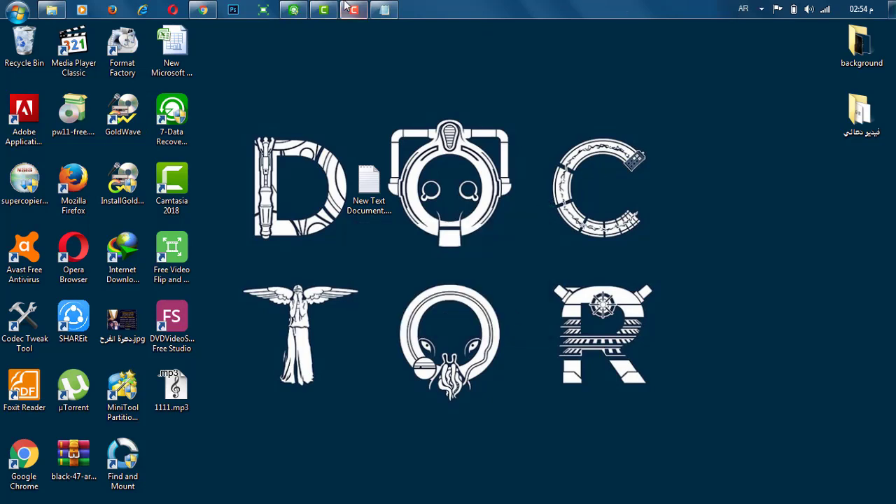
click(294, 12)
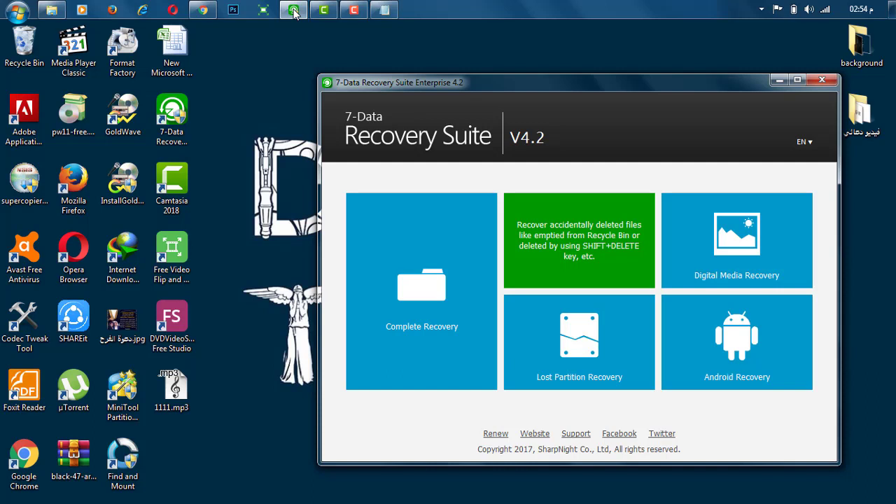
key(Return)
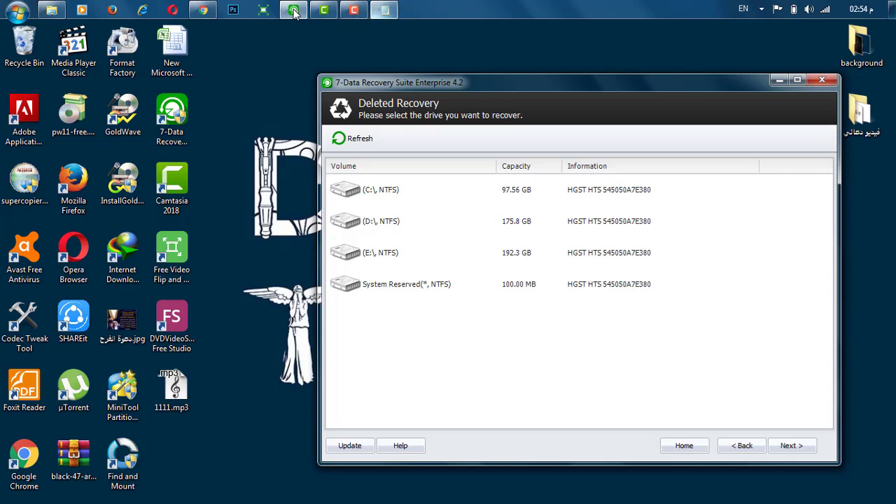
Step: Switch to Notepad and add the line "نحدد البرتشن اللي عوزين نرجع منه المحذوف" at the end of the note, leaving a blank line below the previous text
click(384, 9)
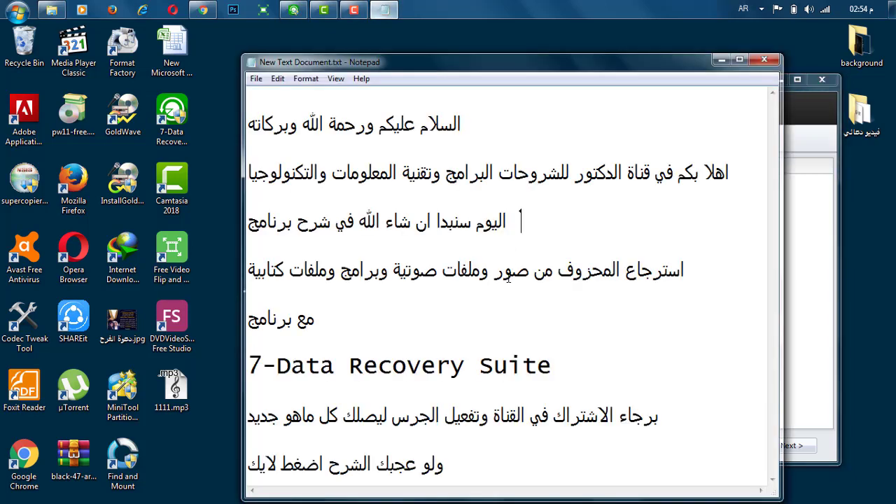
click(252, 465)
key(Return)
key(Return)
key(Return)
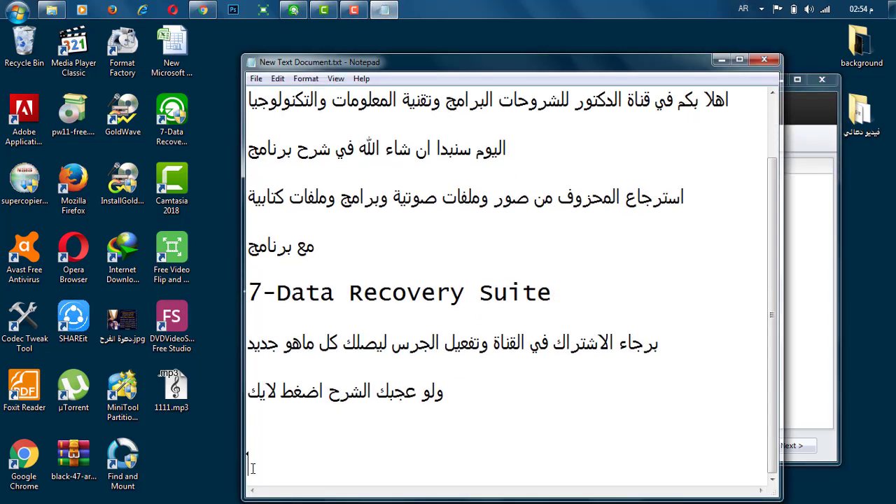
text(نج)
key(BackSpace)
text(حدد البرنتشن اللي عوي)
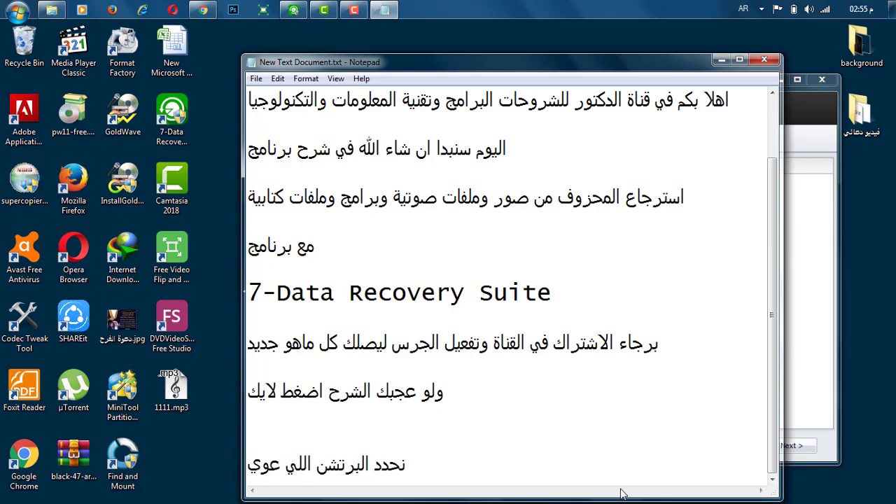
key(BackSpace)
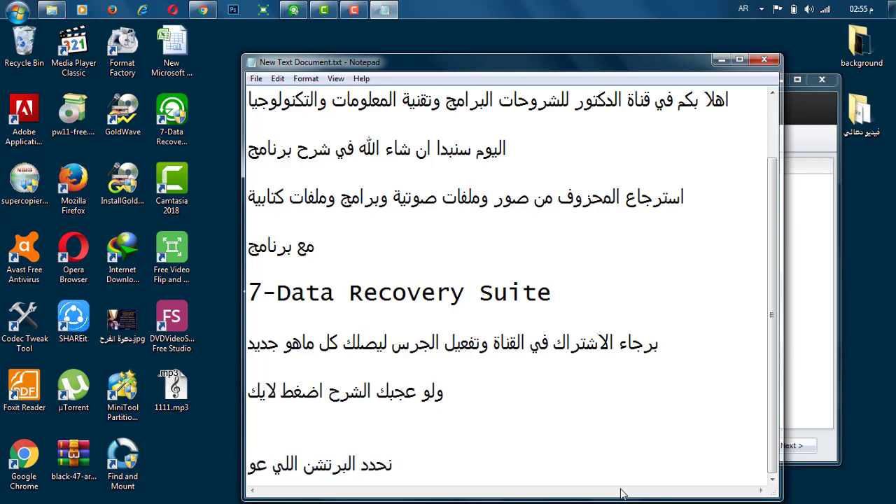
text(زين نرج)
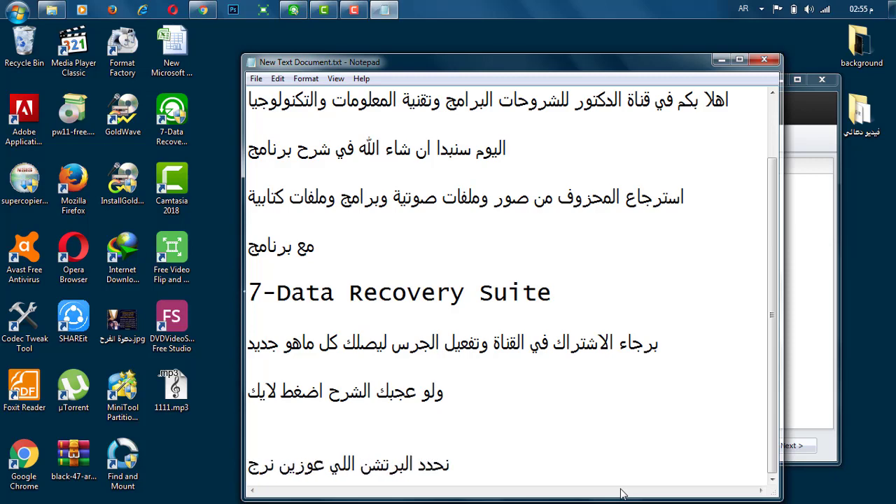
text(ع منه المحذوف)
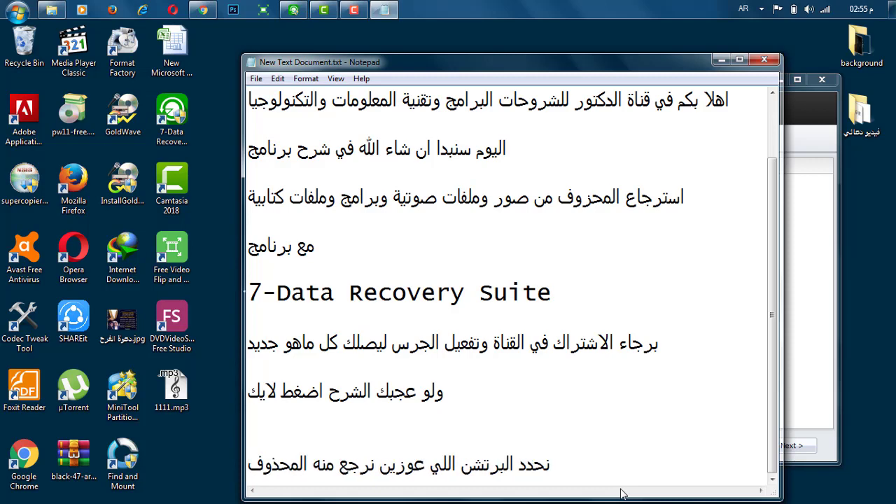
key(Return)
key(Return)
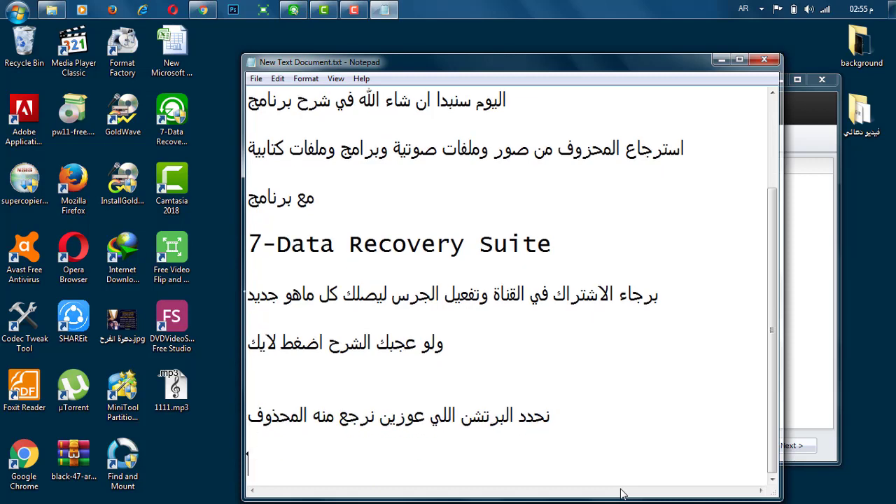
Step: Switch to 7-Data Recovery Suite and scan the D: drive for deleted files
click(833, 262)
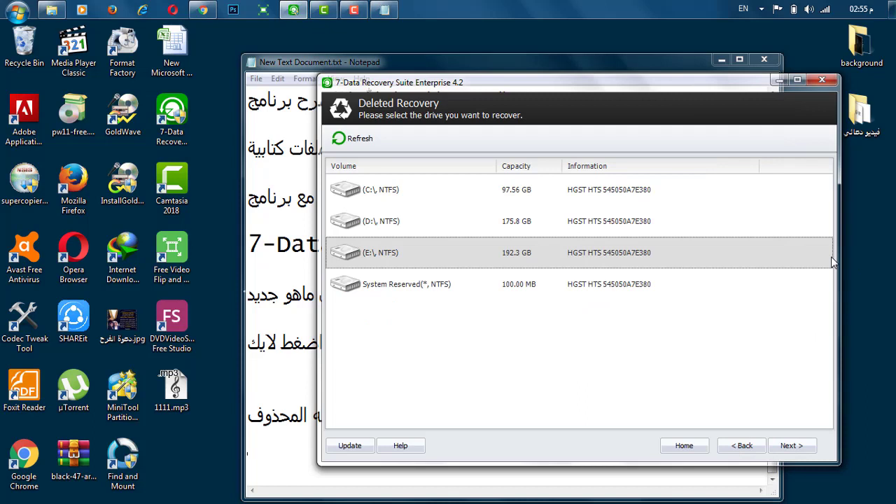
key(Up)
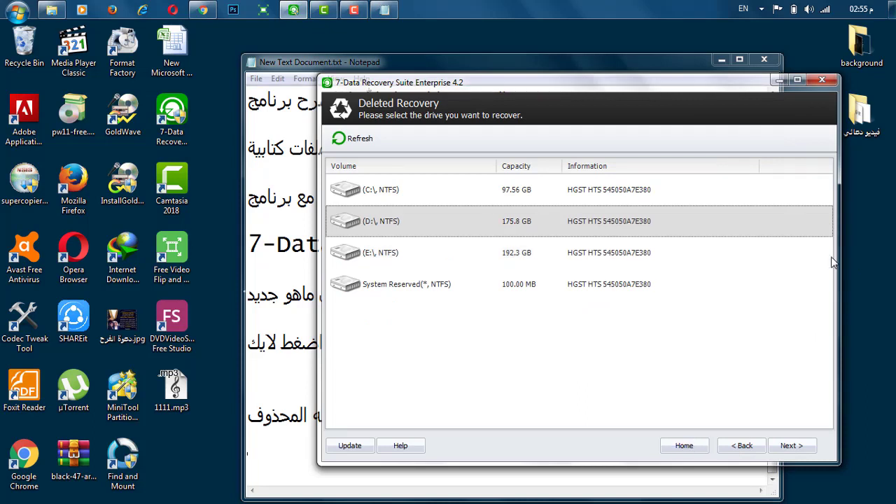
click(791, 445)
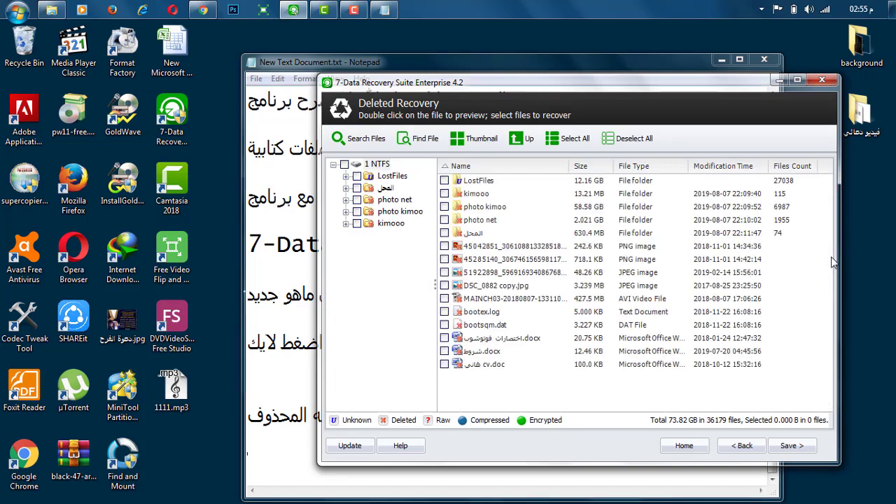
Step: Switch to Notepad and add the line "بعد عملية القراءة من البرنامج نجد الحاجات اللي اتحذفت" at the end of the note
key(alt+Tab)
text(البرتشن اللي عوزين نرجع منه المحذوف)
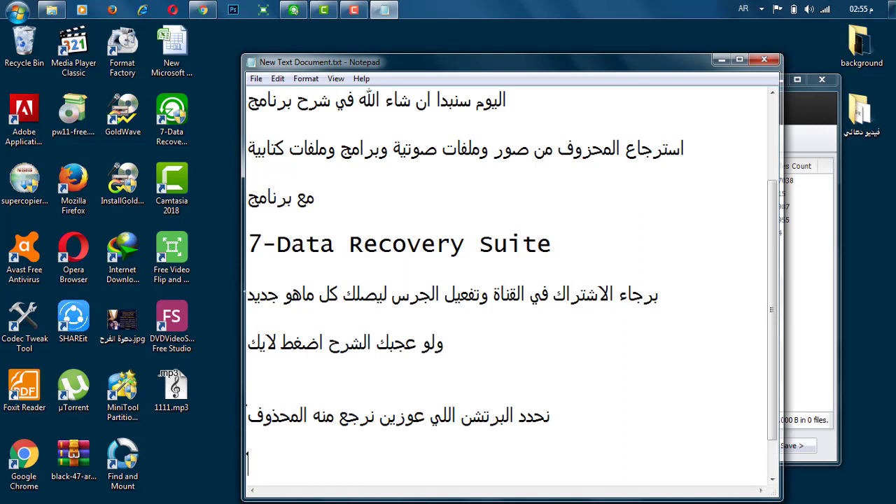
key(Return)
text(بعد عملية القرا)
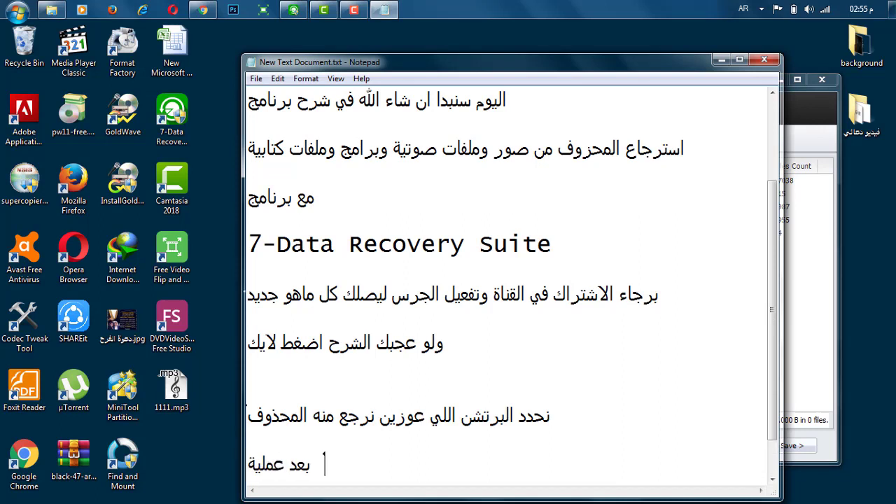
text(ء)
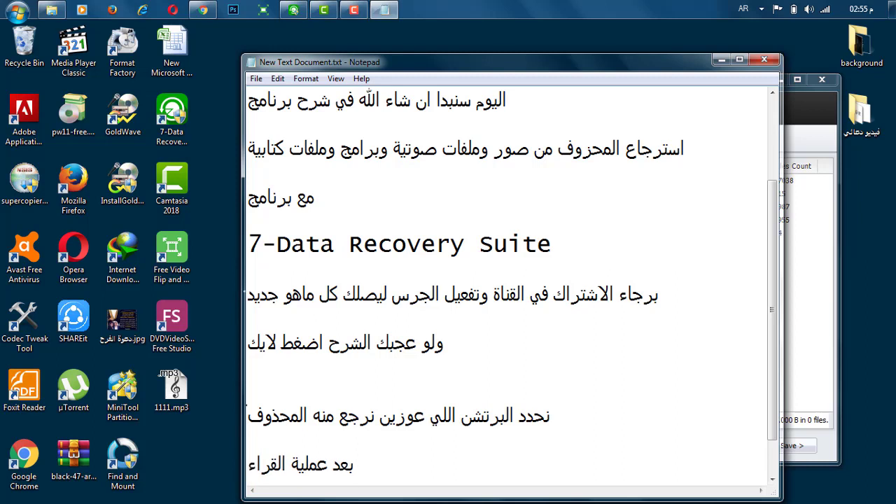
text(ة من البرنامج )
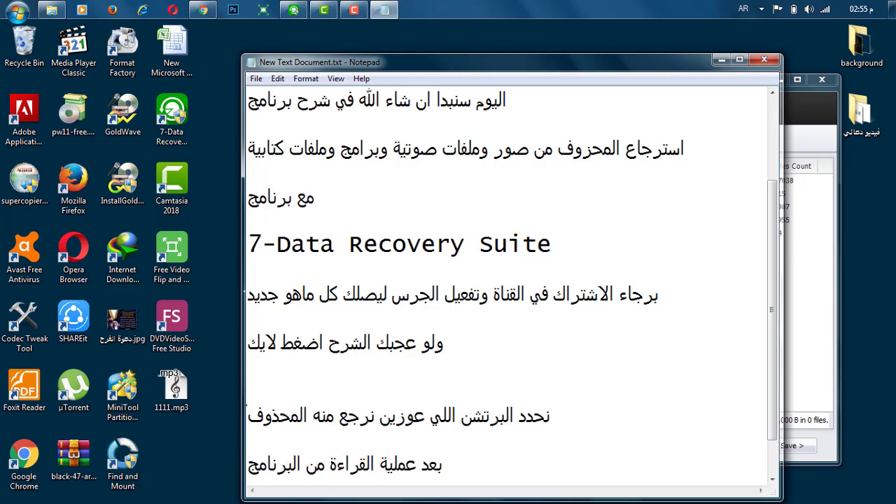
text(نجد)
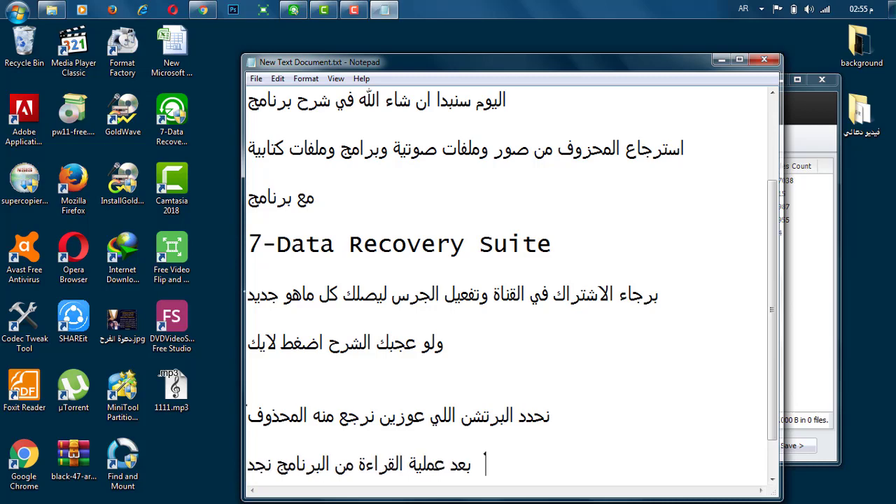
text( ال)
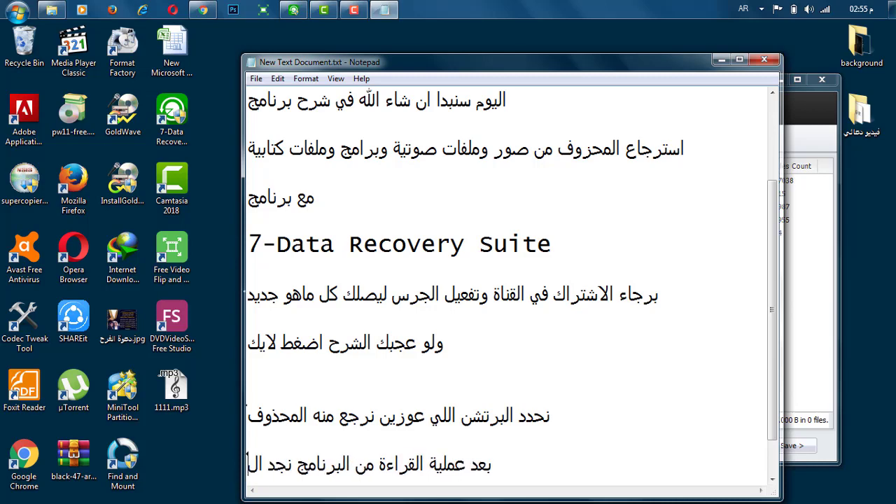
text(حاجات اللي )
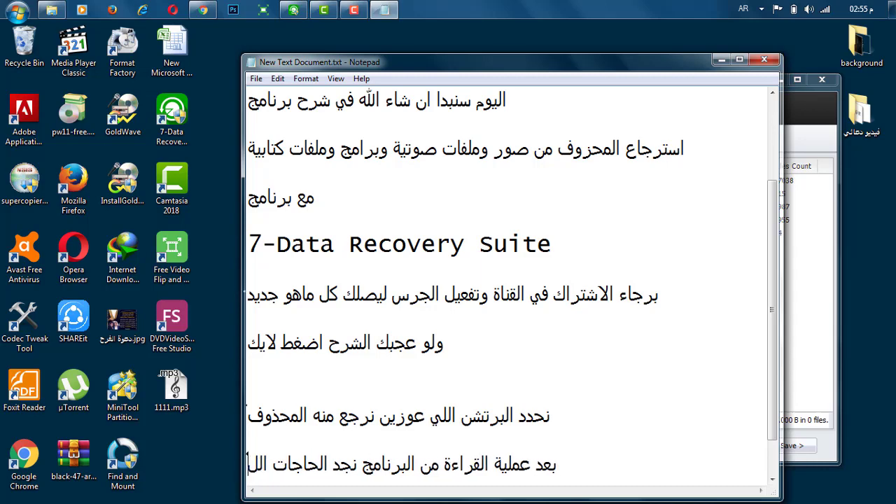
text(اتحذ)
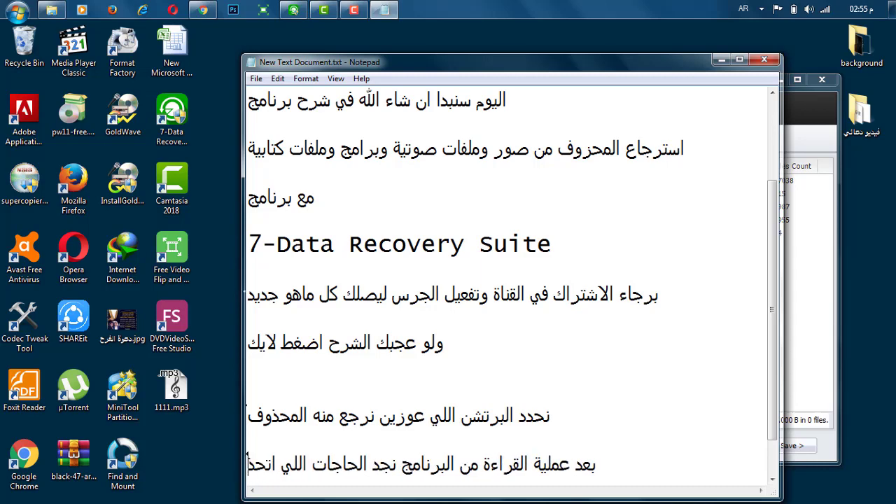
text(فت)
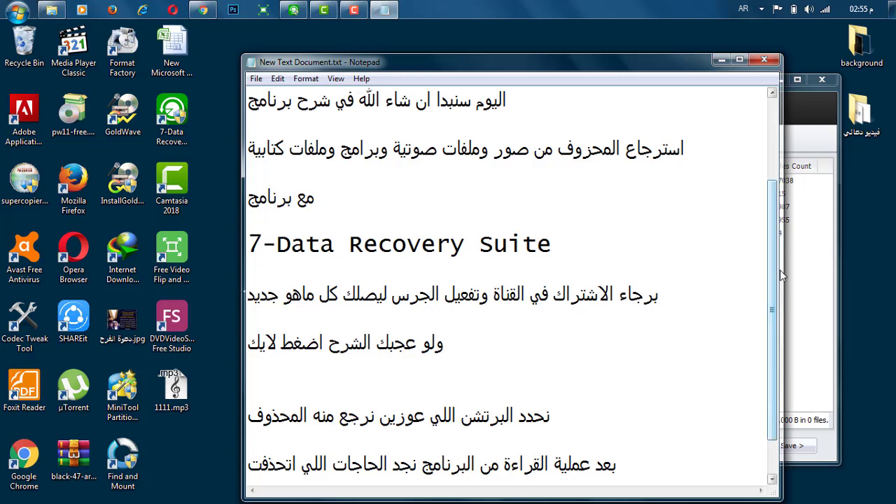
Step: Switch to 7-Data Recovery Suite, mark the kimooo folder for recovery and select Local Disk (E:) as the save path
click(840, 157)
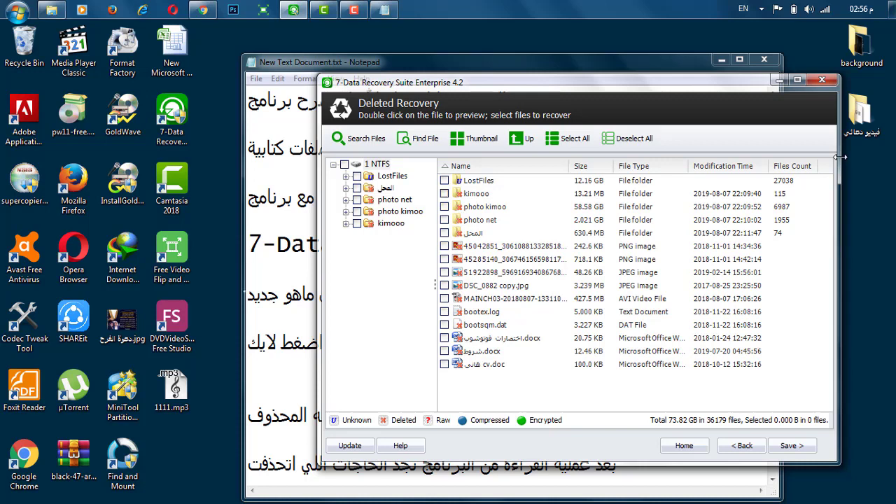
key(space)
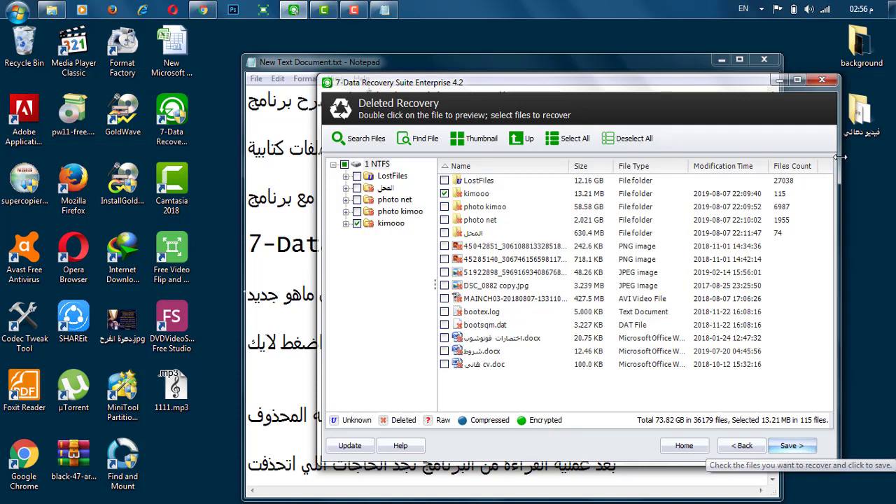
click(792, 445)
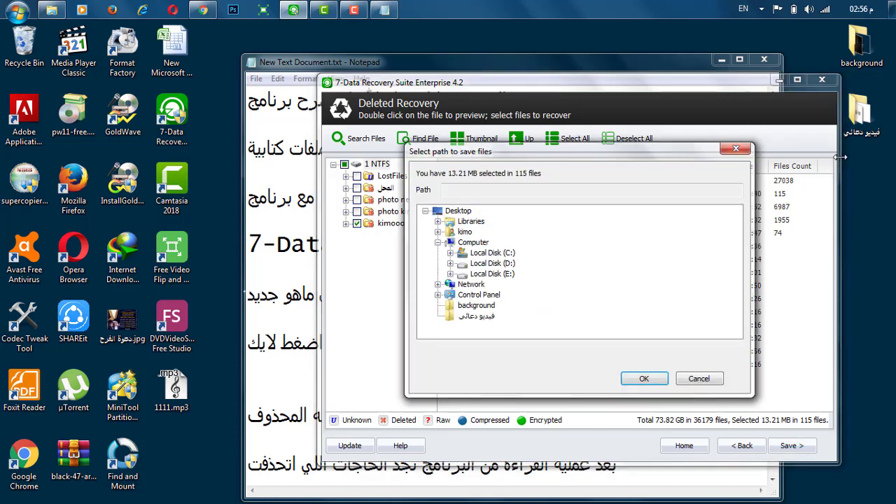
click(492, 274)
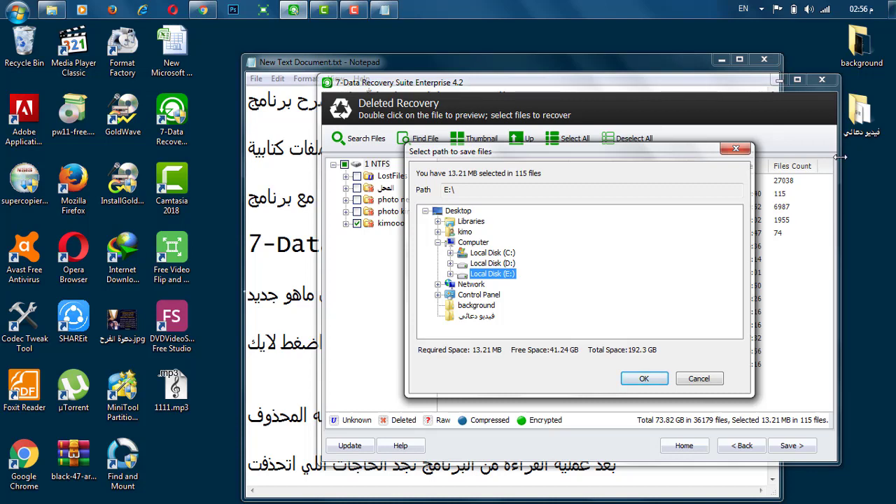
Step: Switch to Notepad and add the line "هنا تحدد مكان البرتشن اللي عاوز ترجع عليه الداتا المحذوفة ويفضل" after a blank line at the note's end
click(648, 493)
key(Return)
key(Return)
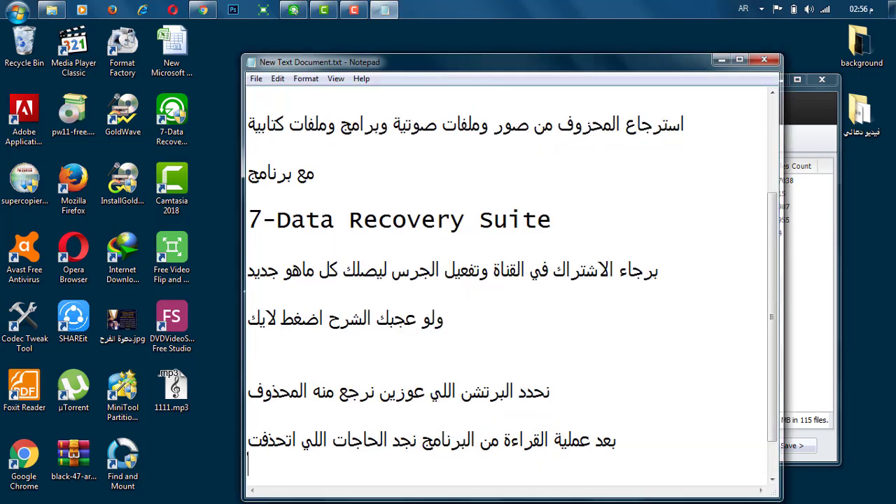
text(هنا تح)
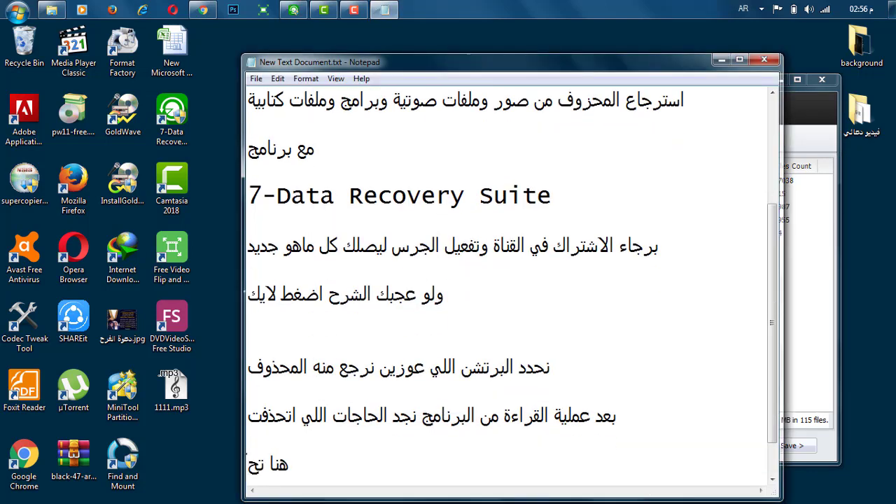
text(دد مكان ال)
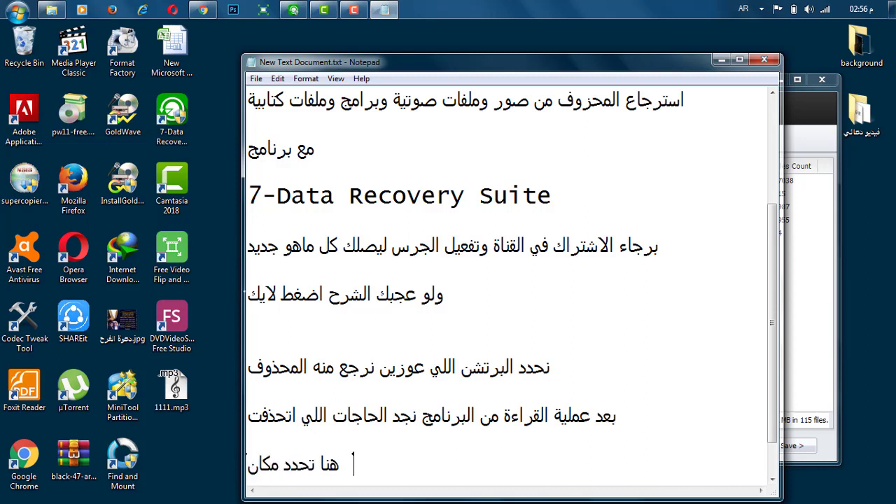
text(برتشن اللي)
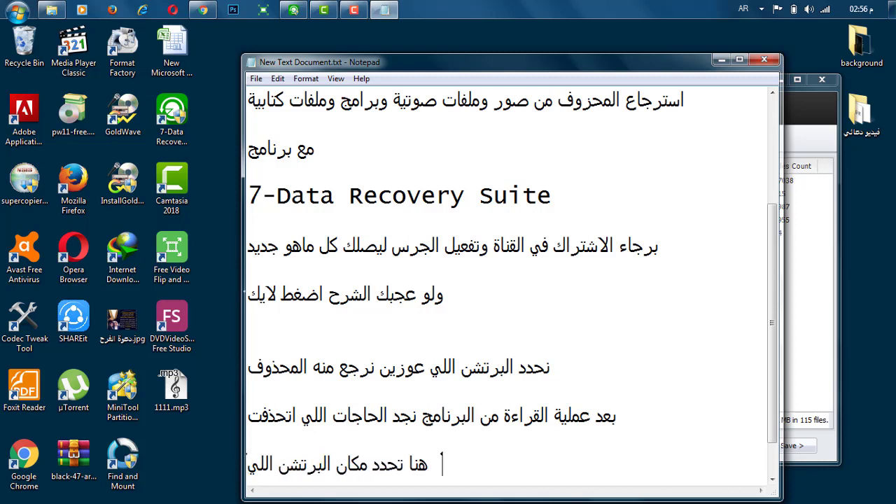
text( عاوز)
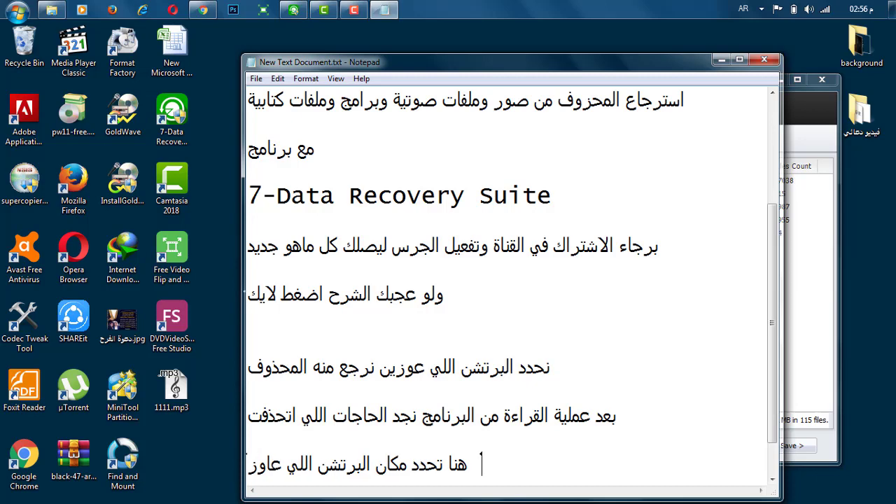
text( ترجع علي)
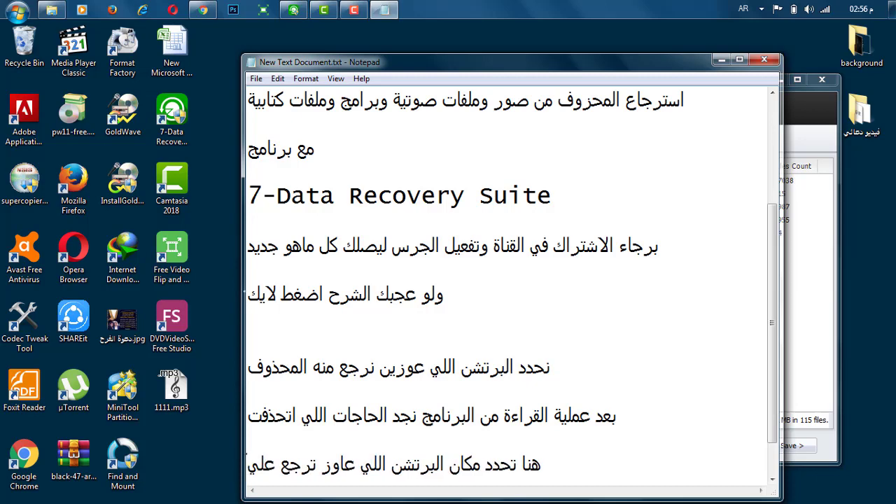
text(ه ال)
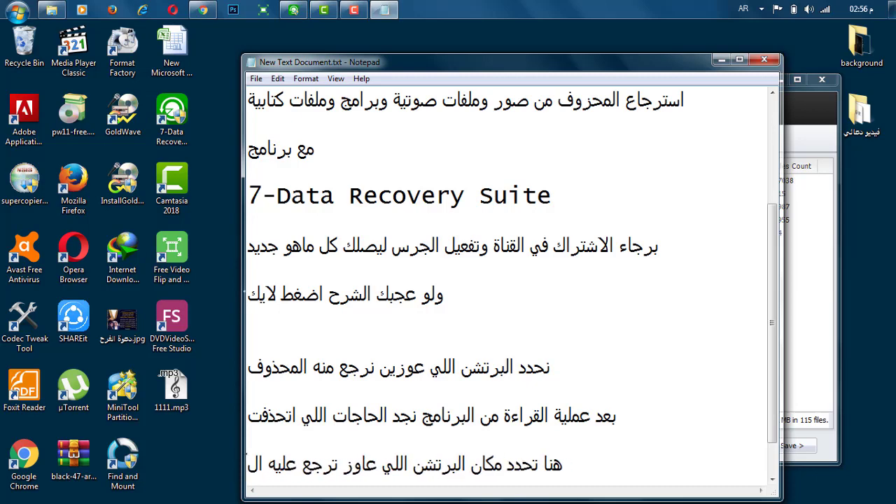
text(داتا المح)
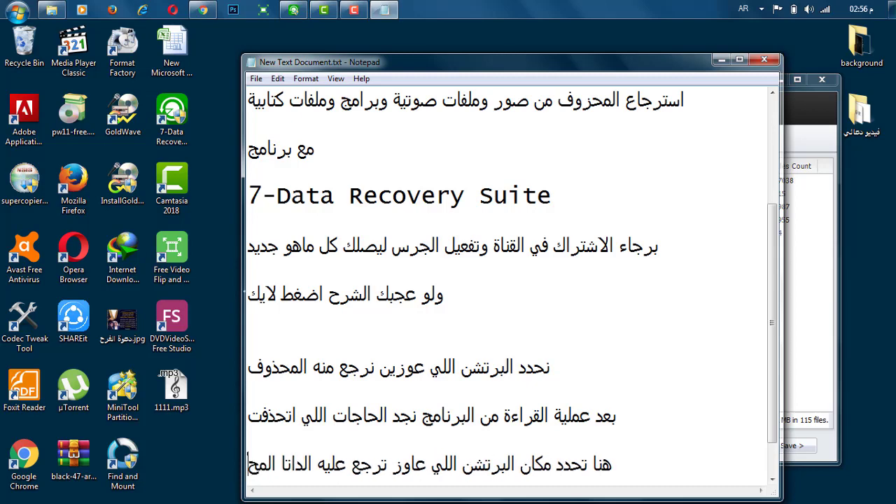
text(ذوفة )
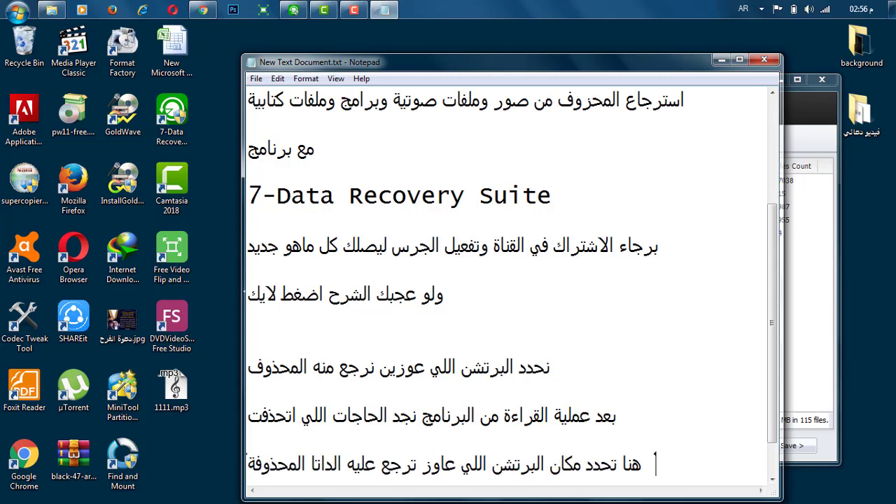
text(ويفضل)
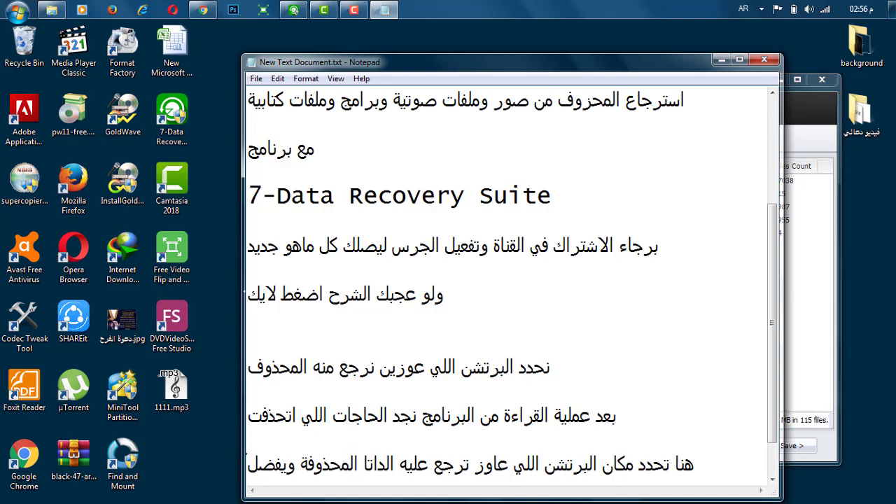
Step: Continue the note on a new line with "برتشن تاني غير البرتشن اللي بترجع منه المحذوف" and start another line below it
key(Return)
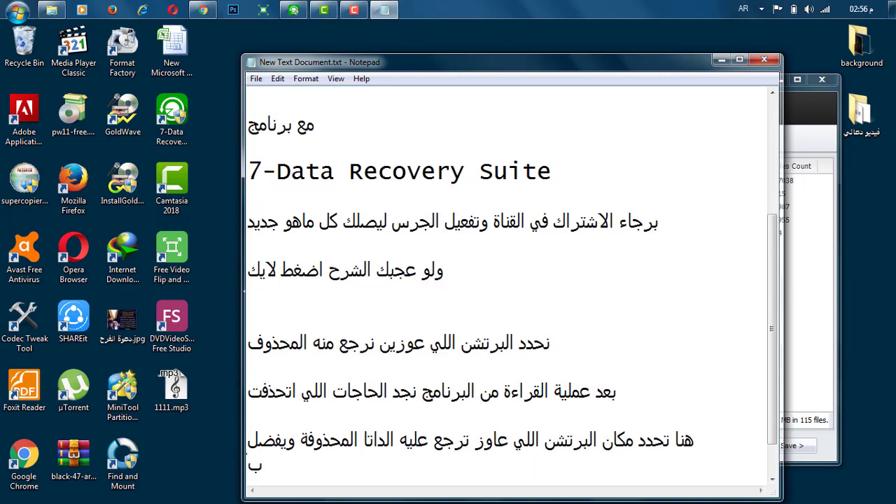
text(برنتش تاني غي )
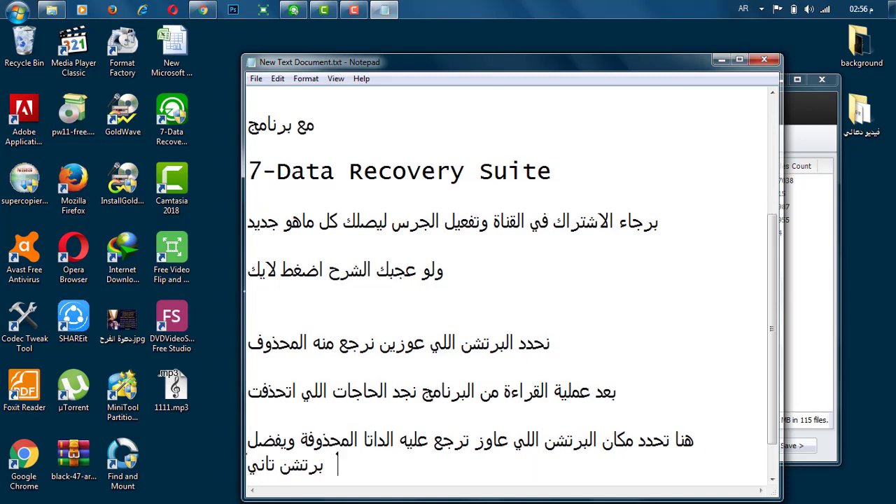
text(ر ال)
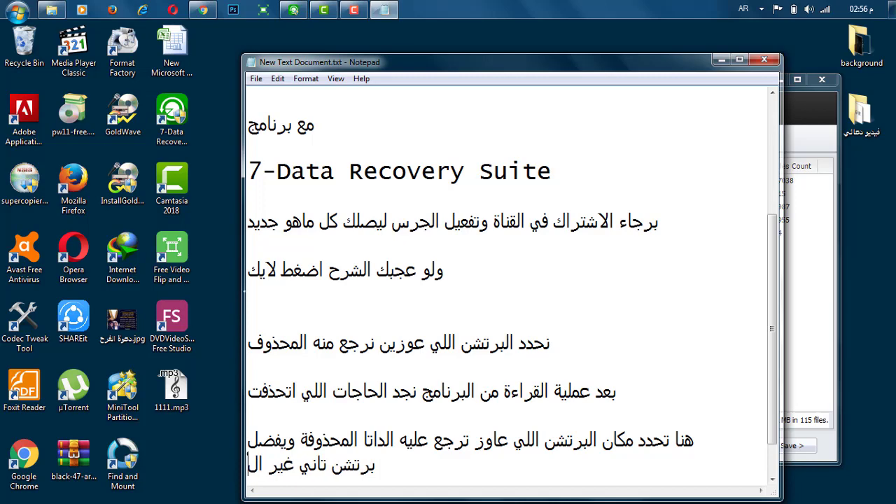
text(برنتش اللي)
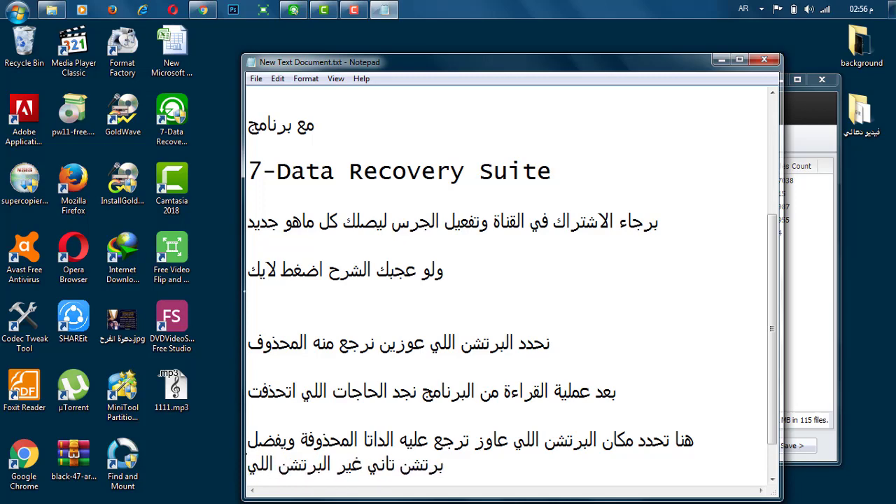
text( بترجع من)
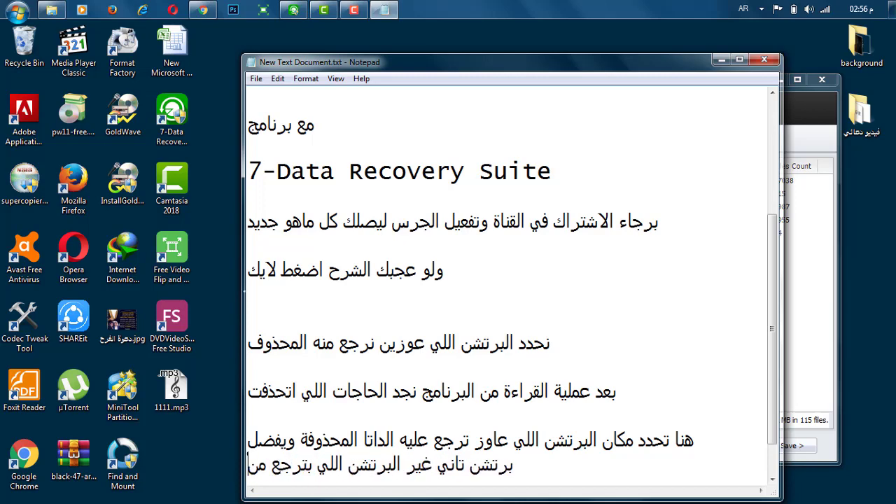
text(ه المحذوف)
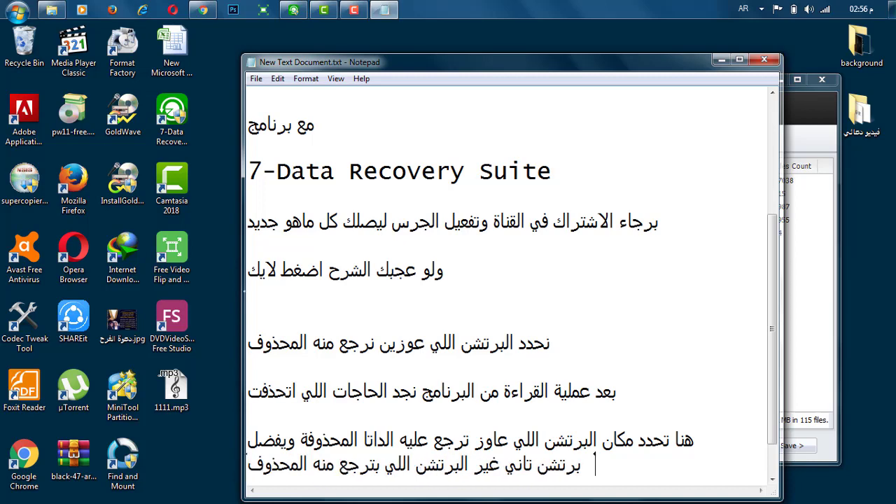
key(Return)
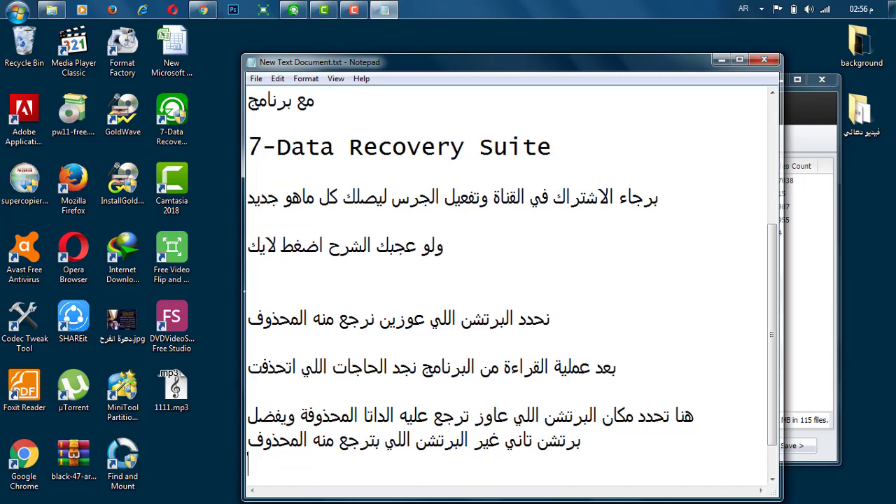
Step: Switch to 7-Data Recovery Suite and save the selected deleted files to E:\
click(811, 314)
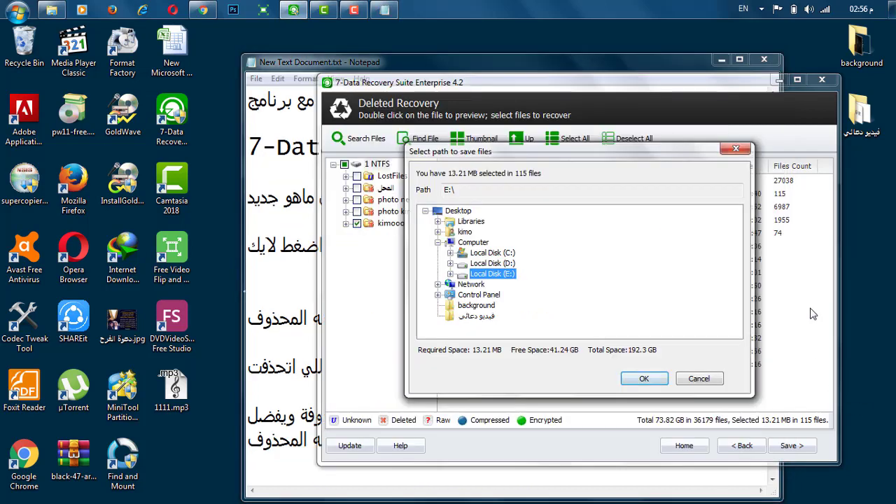
click(644, 378)
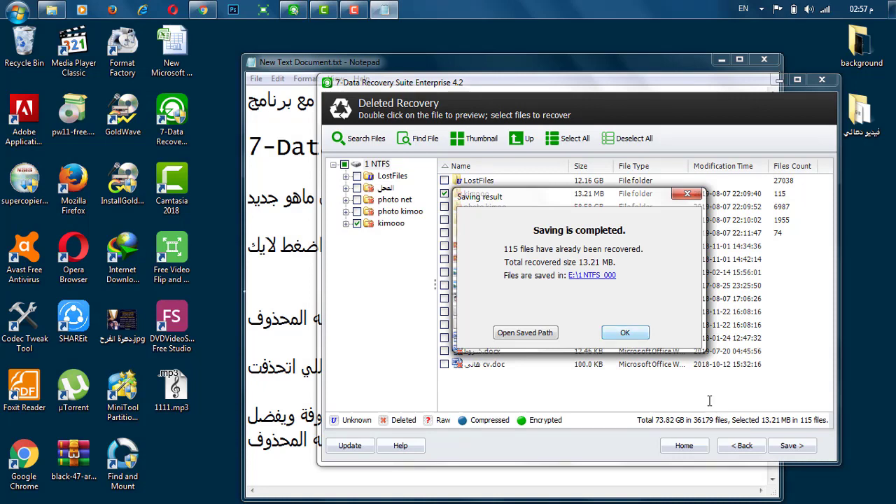
Step: Switch to Notepad and add the line "رسالة بتقول ان البرنامج خلص استرجاع وحفظ في المكان" at the end of the note
key(alt+Tab)
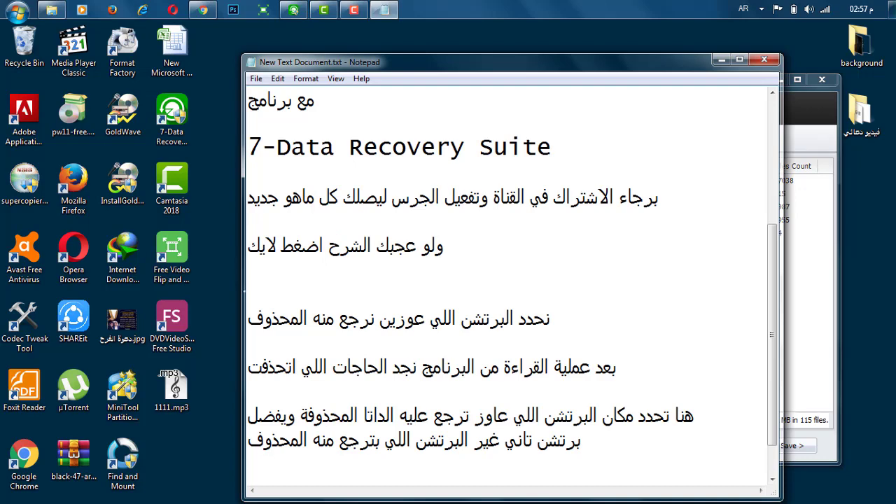
text(رسالة بت)
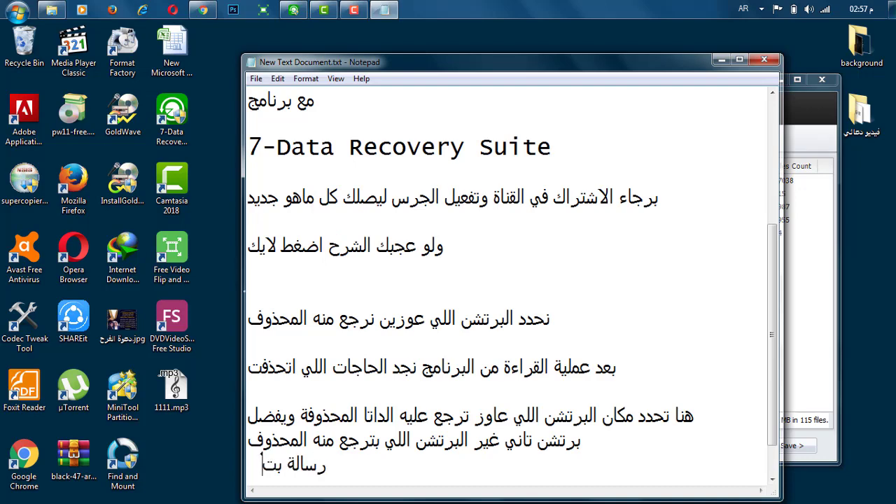
text(قول ان ا)
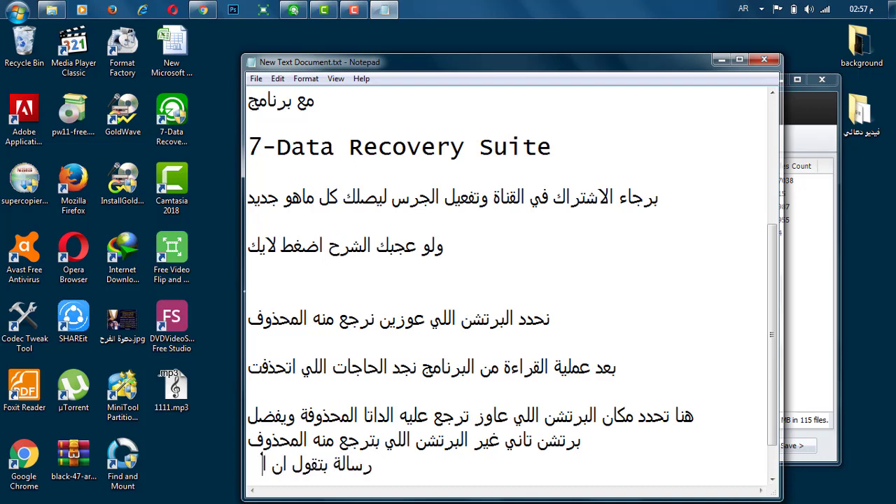
text(لبرنامج)
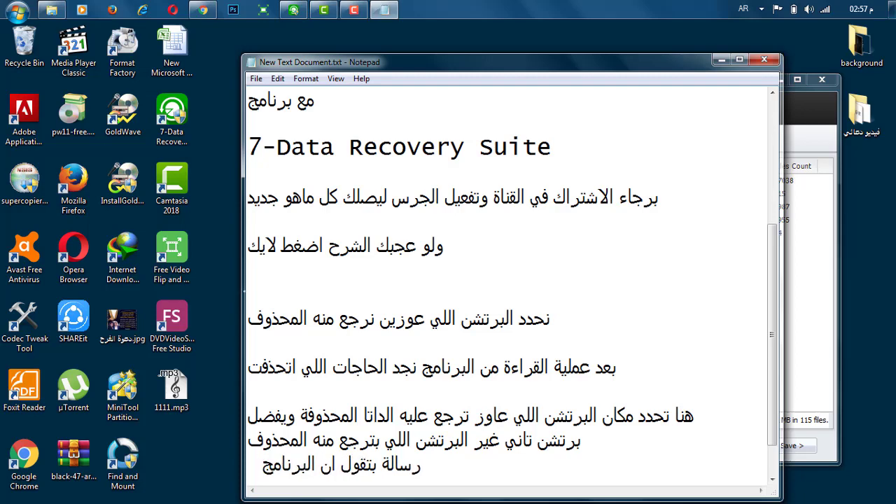
text( خلص)
text(است)
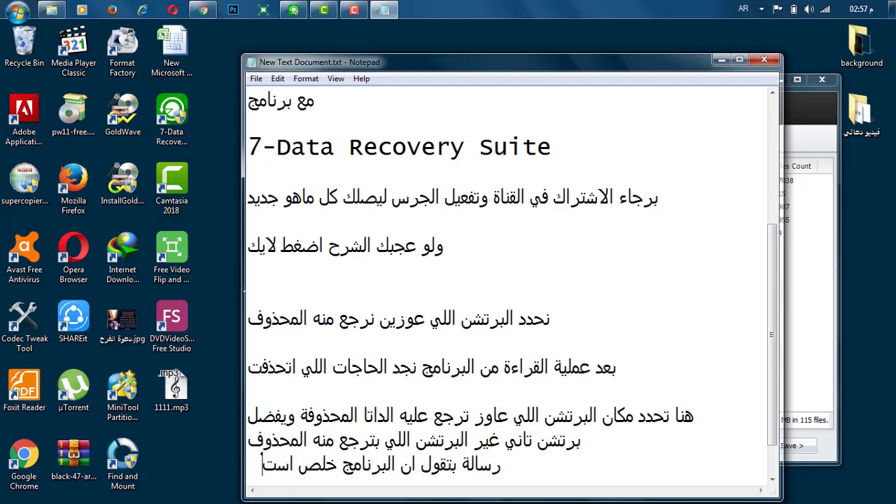
text(رجاع وح)
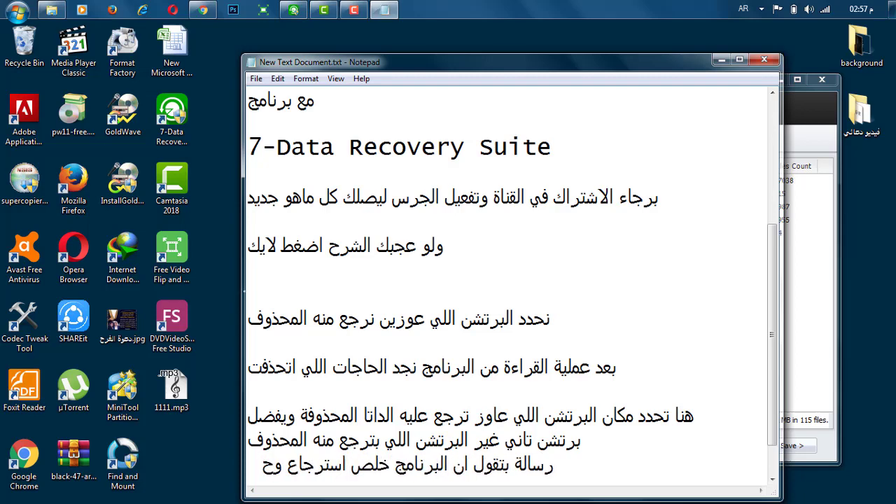
text(فظ في المكان)
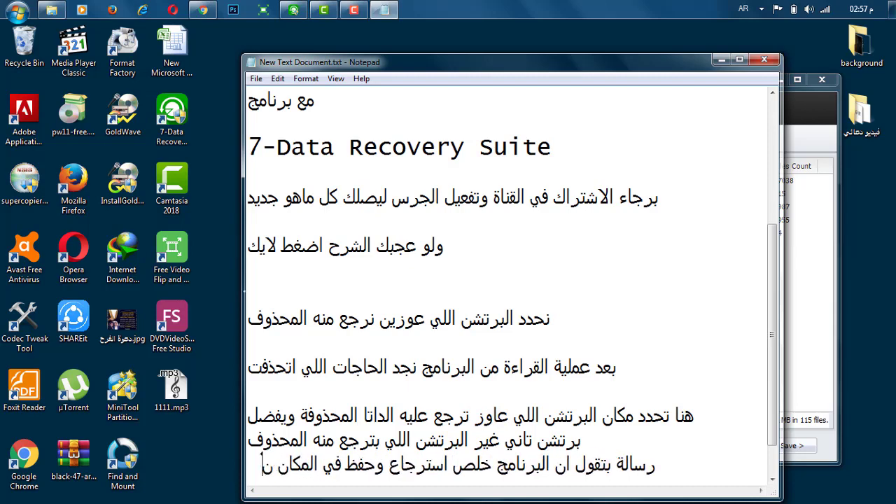
Step: Add the line "ندخل البرتشن نتاكد من الحاجات اللي رجعت" at the end of the note, followed by a line break
key(Return)
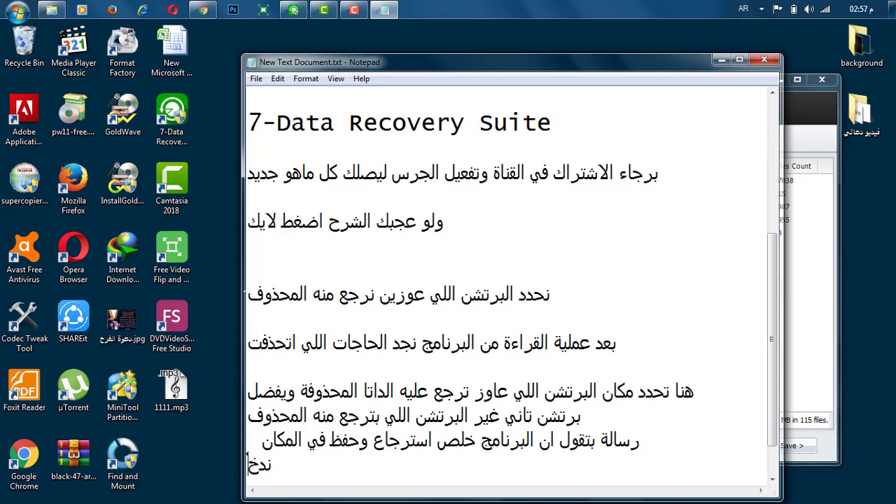
text(ندخل البرتشن ن)
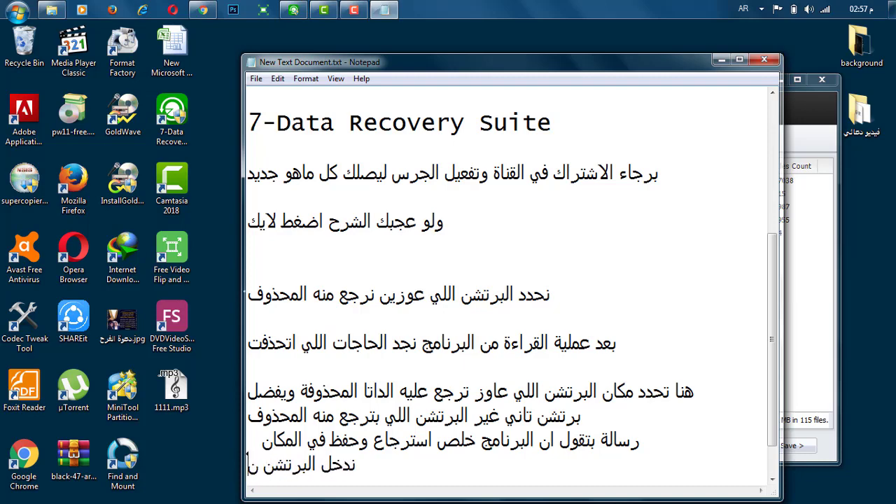
text(تاك)
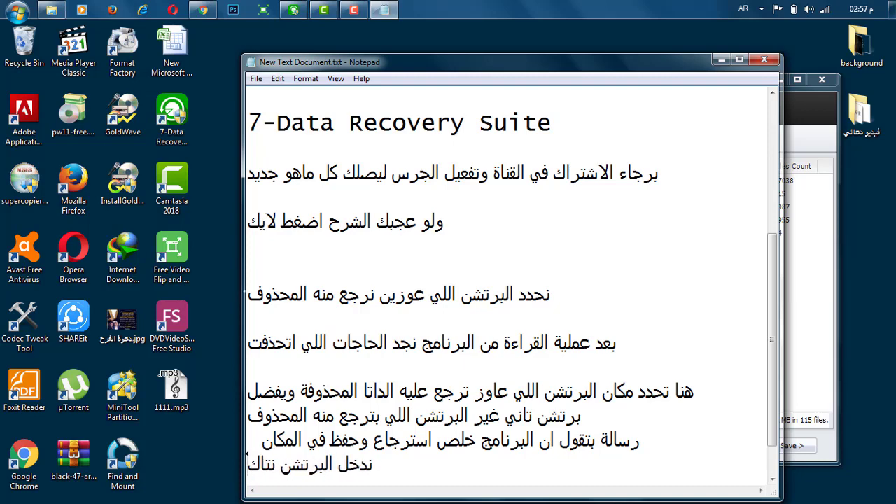
text(د من الحاجات)
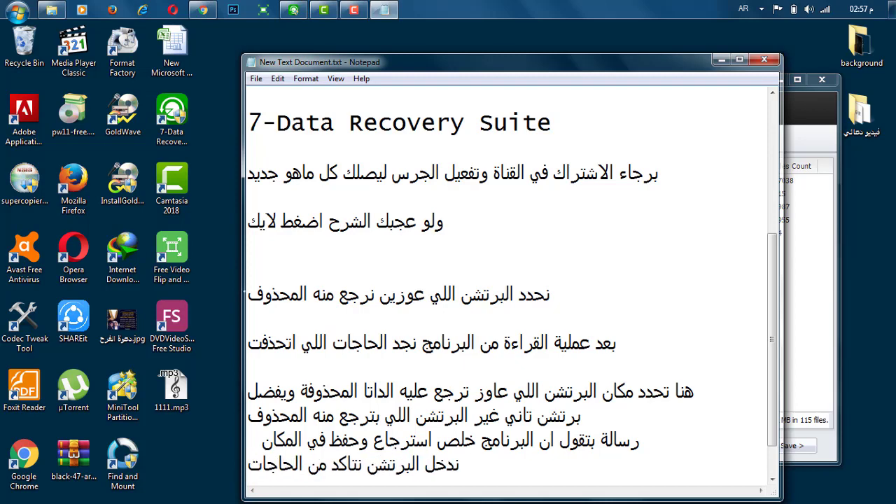
text( اللي رجعت)
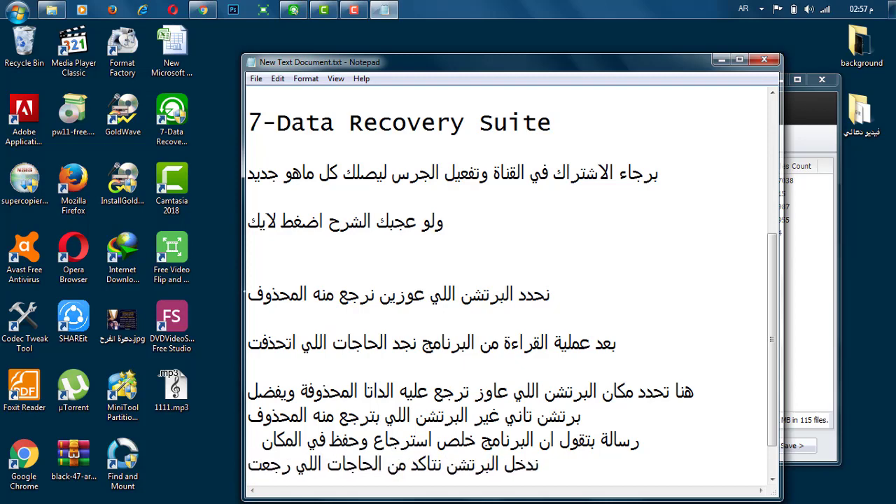
key(Return)
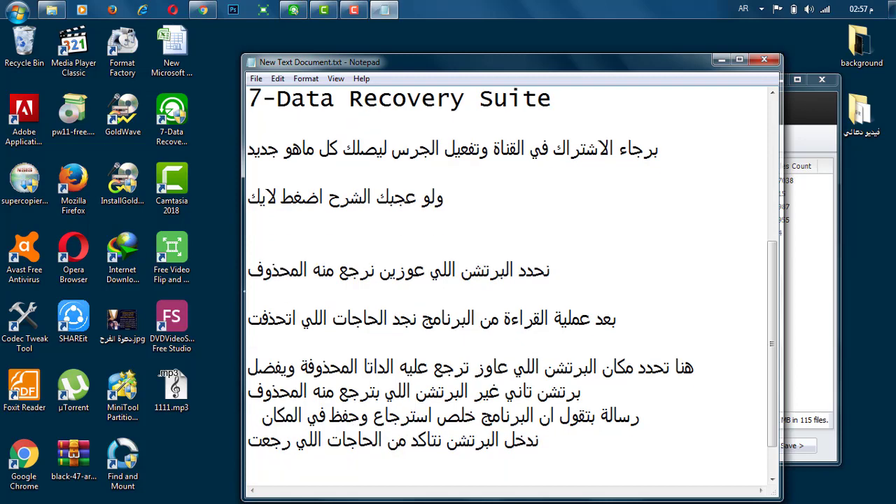
Step: Dismiss the saving result in 7-Data Recovery Suite and switch to Windows Explorer to open Local Disk (E:)
click(810, 255)
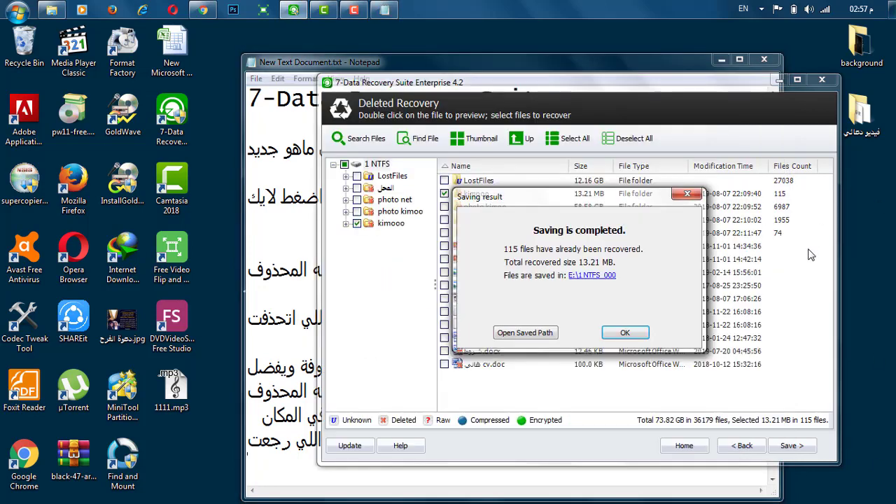
click(624, 332)
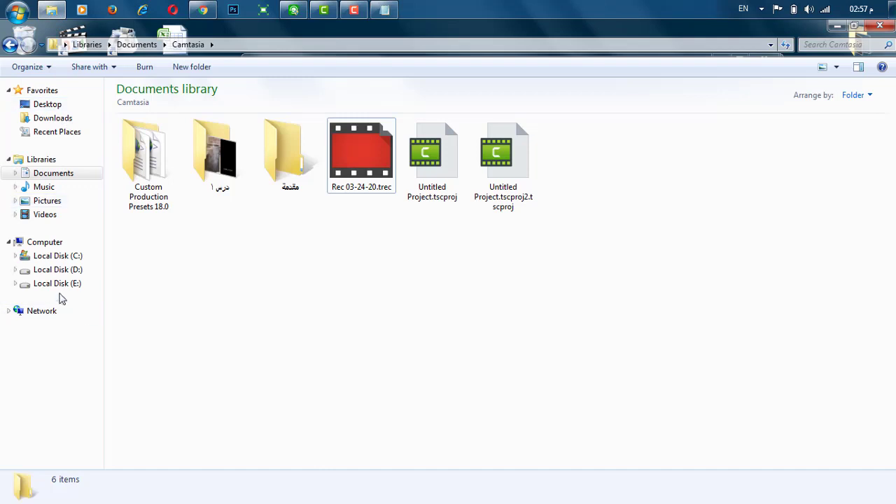
click(56, 282)
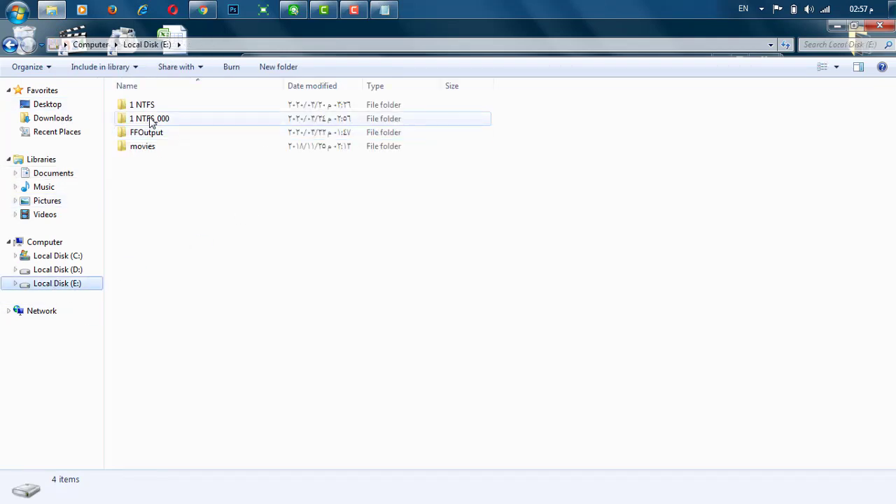
Step: Open the recovered 1 NTFS_000 folder on Local Disk (E:) and its kimooo subfolder to check the recovered files
click(155, 121)
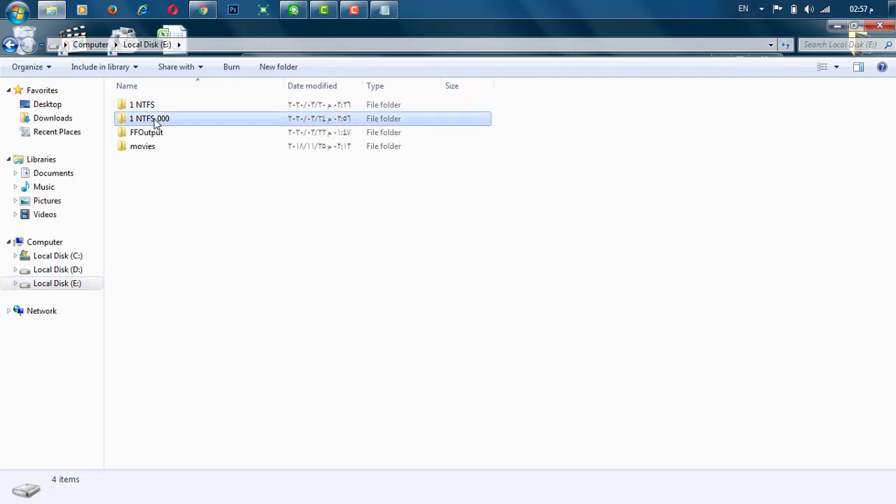
double_click(154, 120)
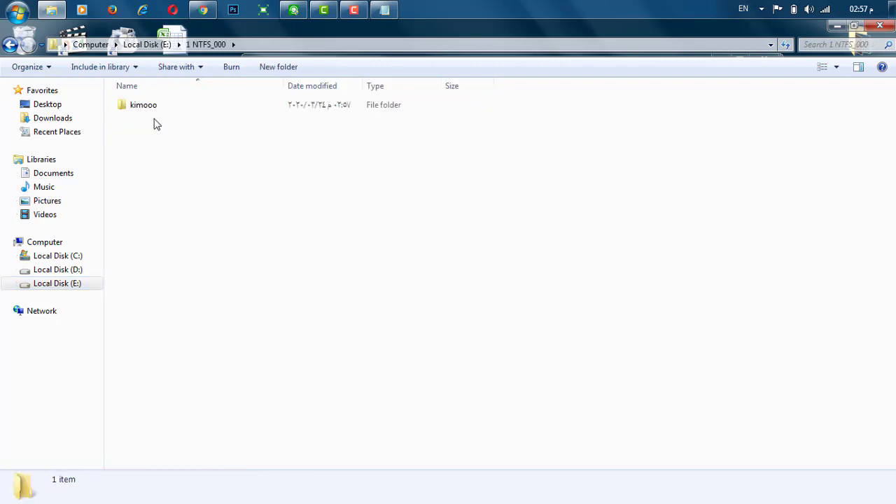
click(156, 114)
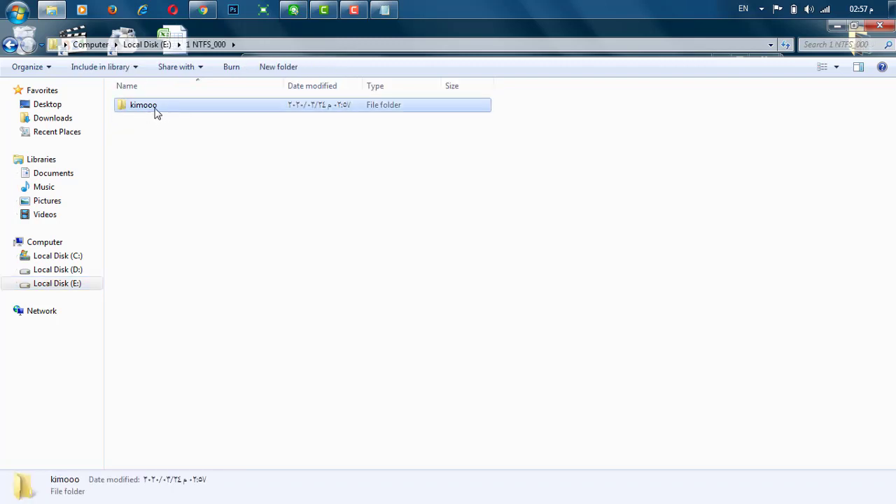
double_click(156, 114)
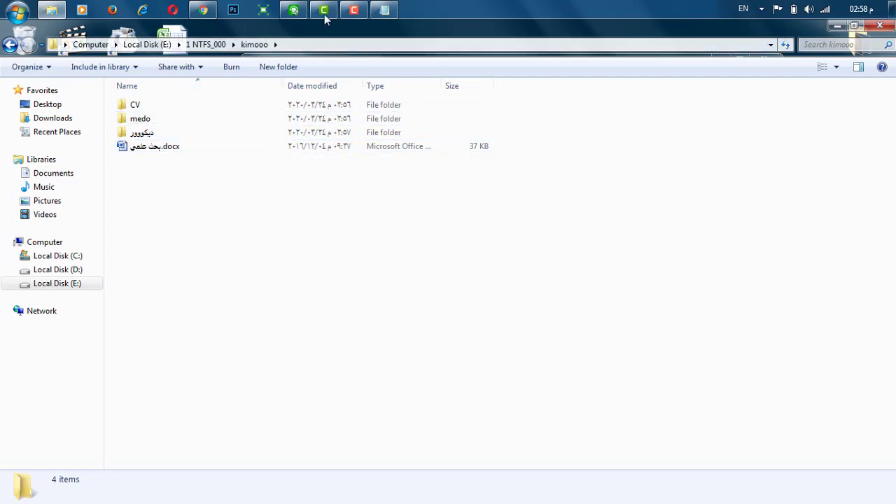
Step: Switch to Notepad and add the line "وبكدة نكون وصلنا للحاجة المحذوفه بكل سهوله" at the end of the note
click(384, 9)
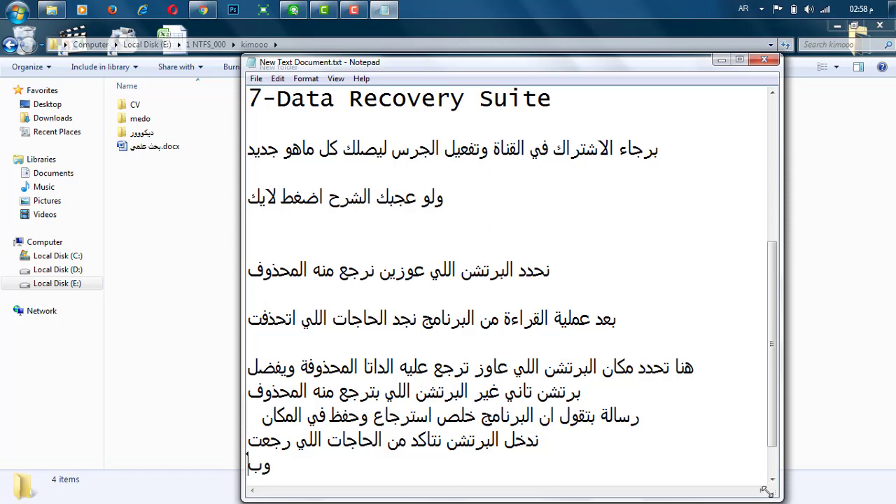
text(كدة نكون)
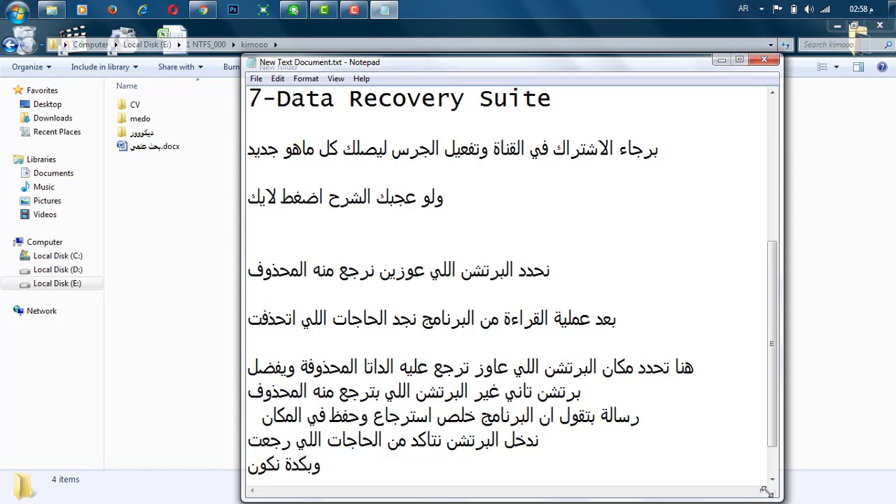
text( وصلنا للح)
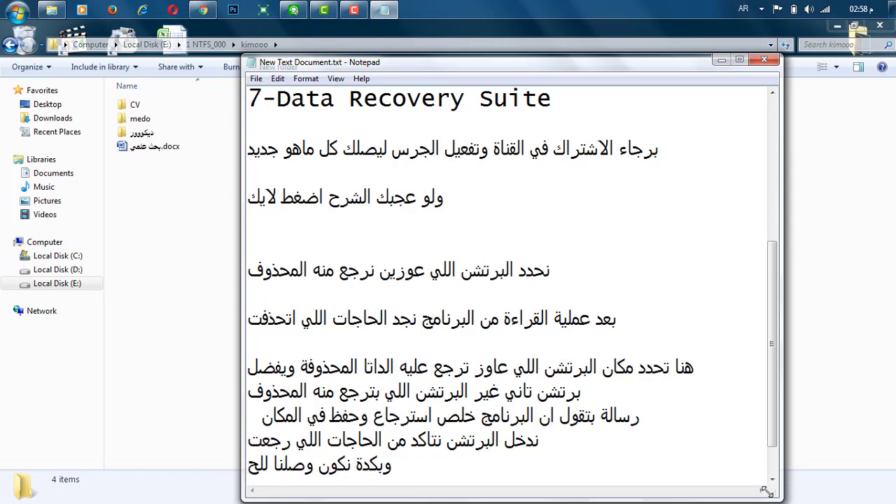
text(اجة المح)
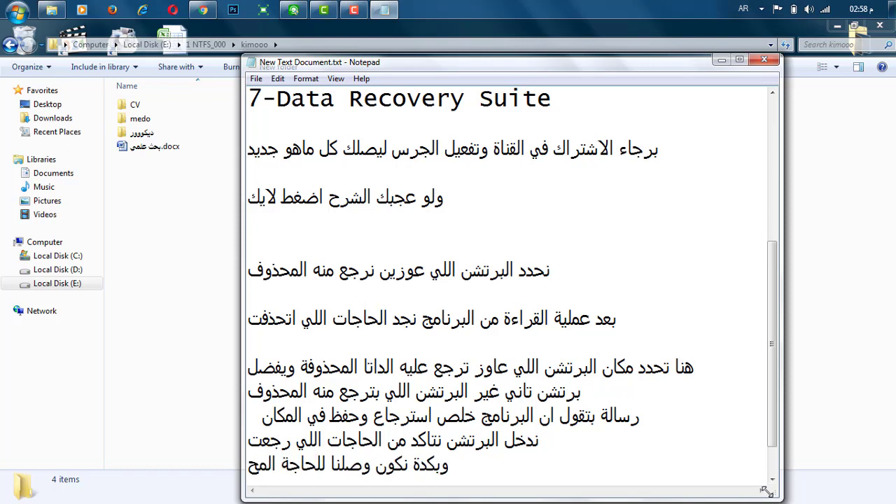
text(ذوفه )
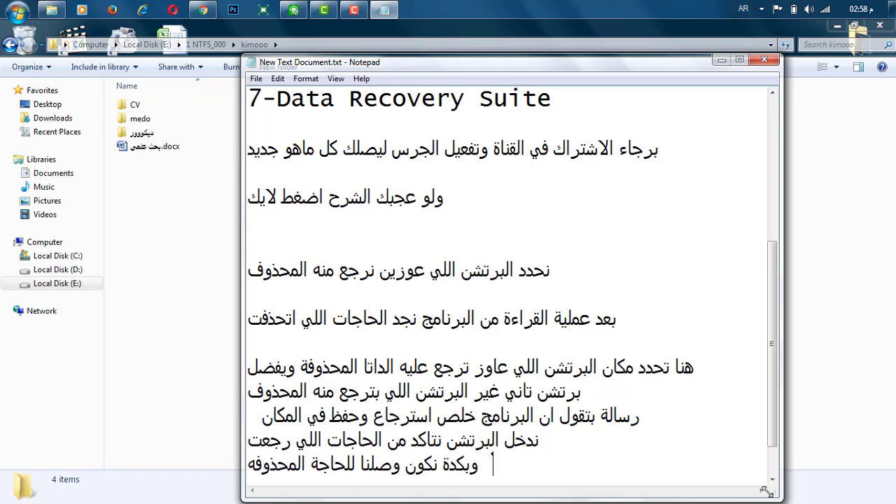
text(بكل سهوله)
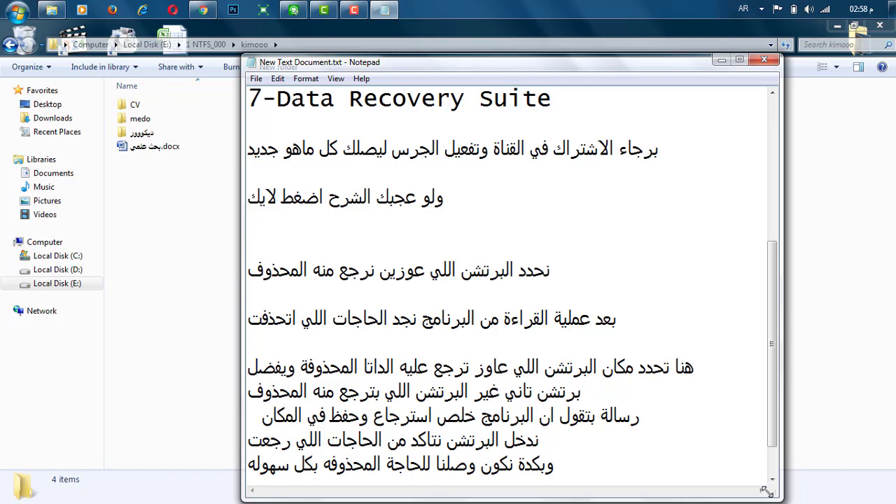
Step: Add the line "اتمني الشرح يكون عجبكم" on a new line at the end of the note
key(Return)
text(اتمني ال)
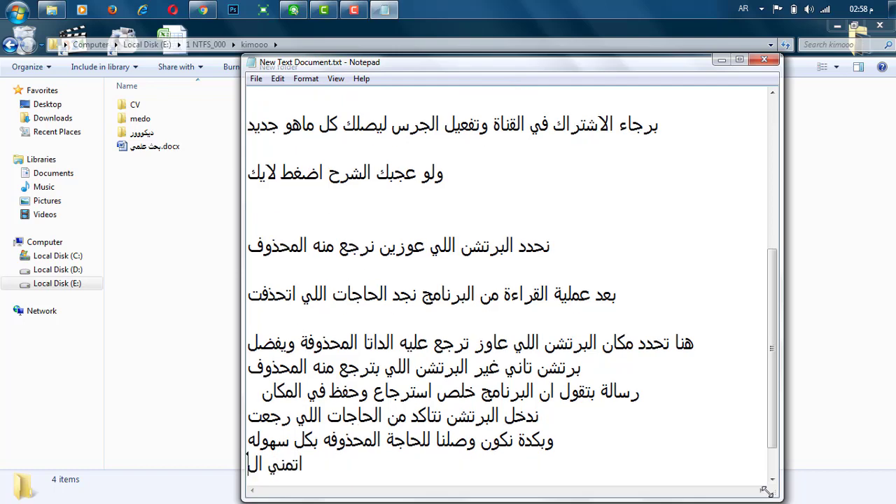
text(شرح يكون)
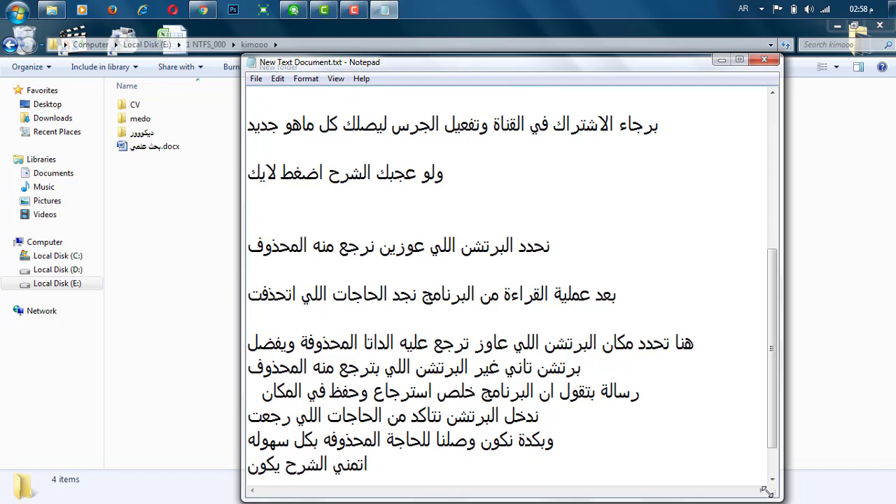
text( عجبكم)
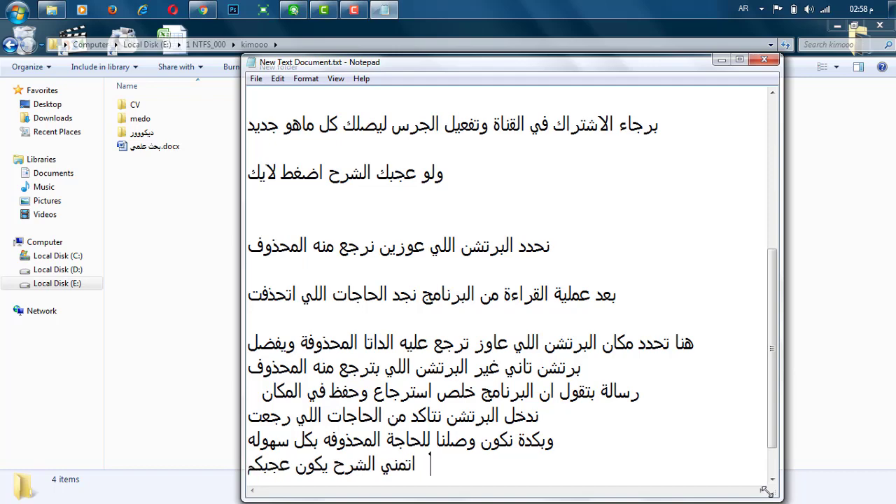
Step: Leave a blank line and add "لطلب البرنامج بالتفعيل" and "اترك تعليف" on two separate lines at the end of the note
key(Return)
key(Return)
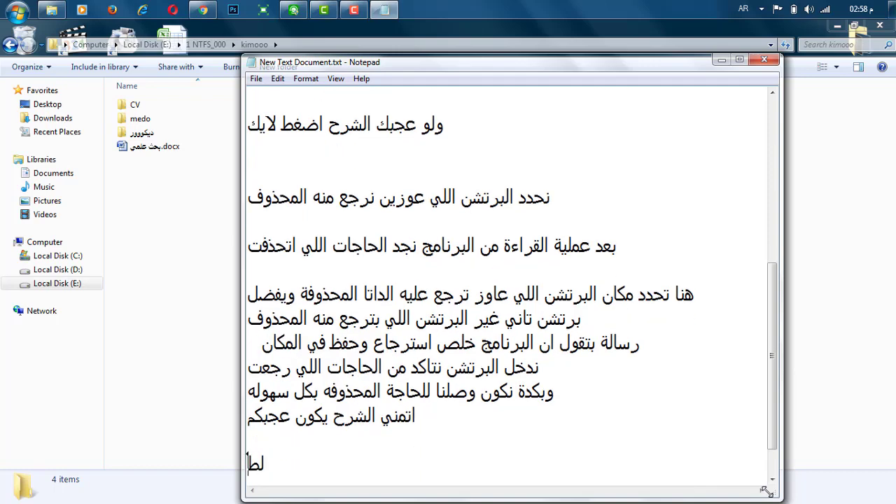
text(لطلب البرنا)
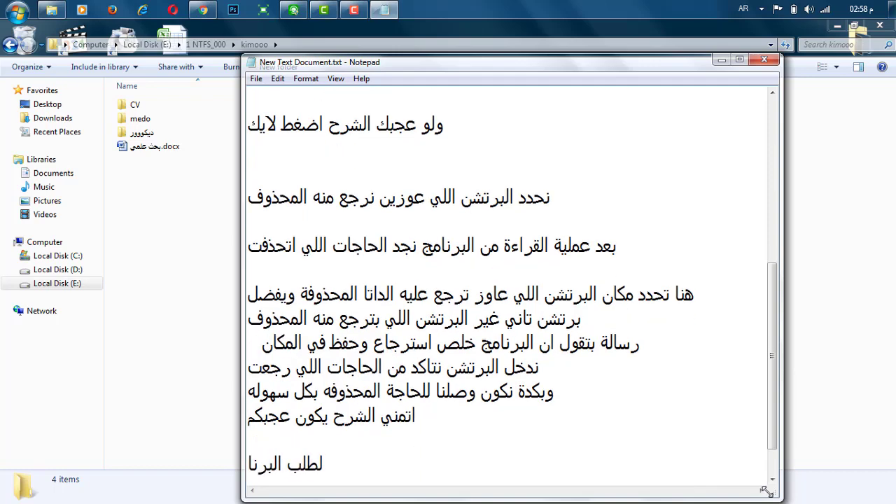
text(مج بالت)
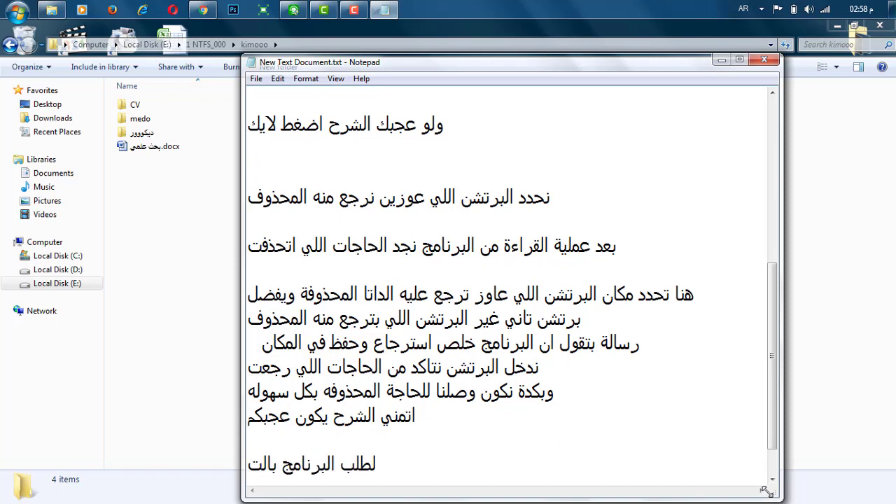
text(فعيل)
key(Return)
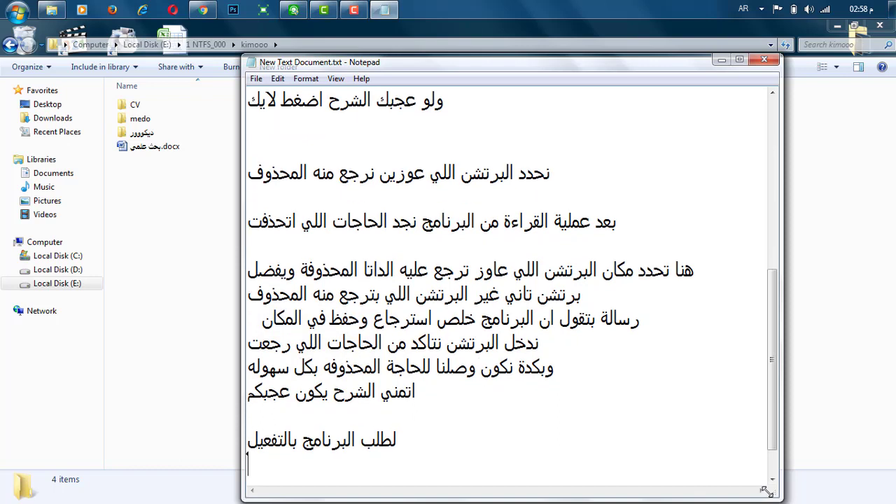
text(اترك تعليف)
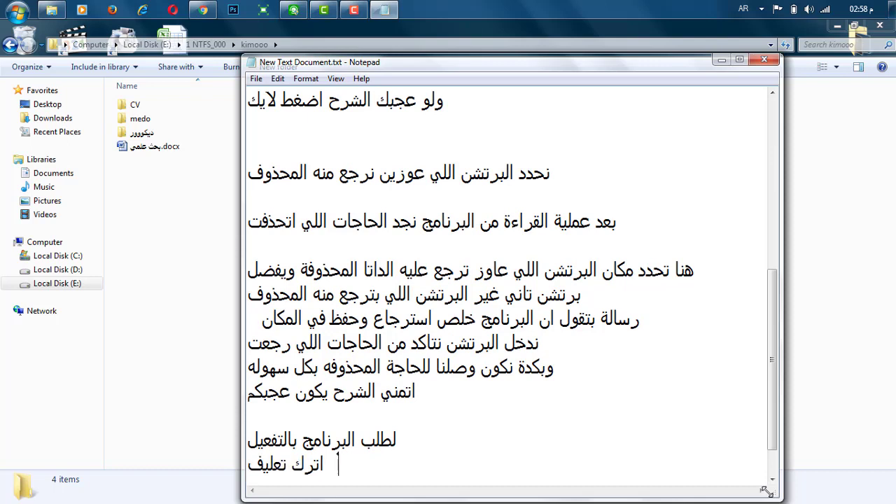
Step: Add the line "لو عجبك الفيديو اضغط لايك" on a new line at the end of the note
key(Return)
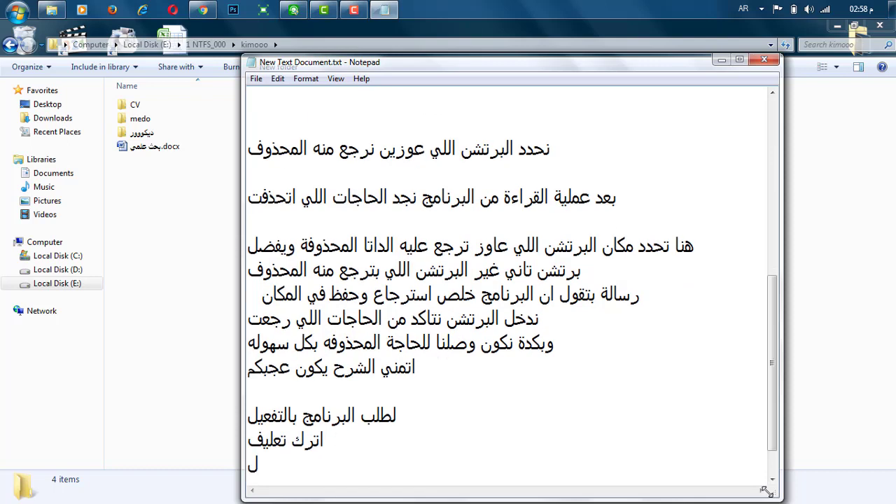
text(لو عجبك )
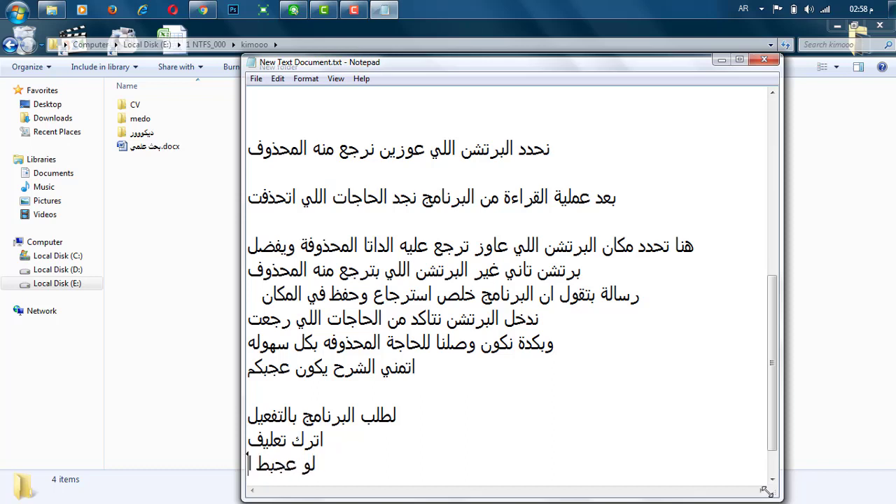
text(الفيدي)
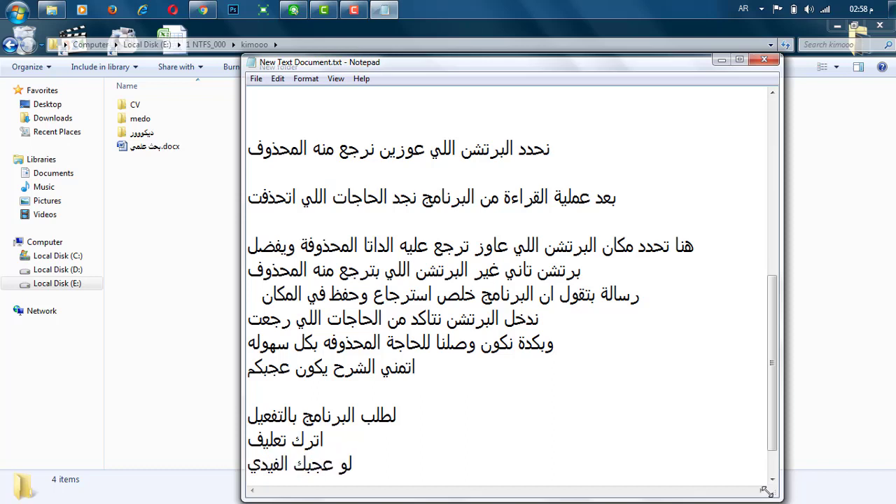
text(و ا)
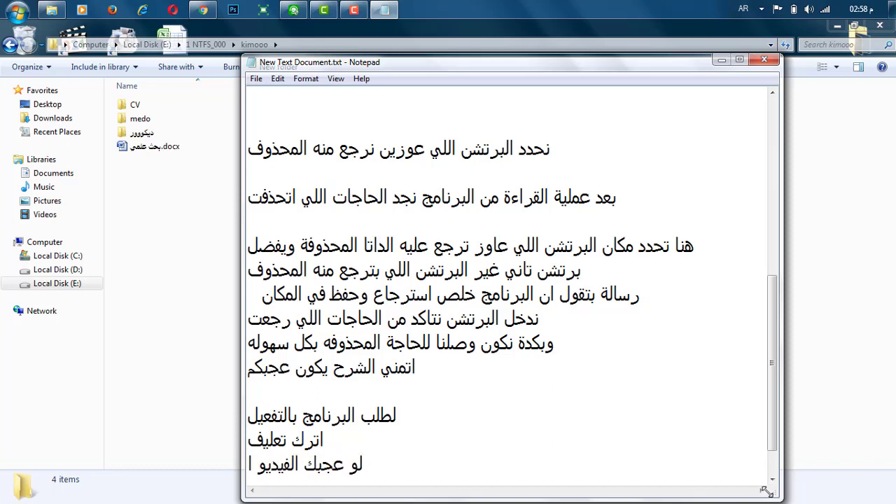
text(ضغ)
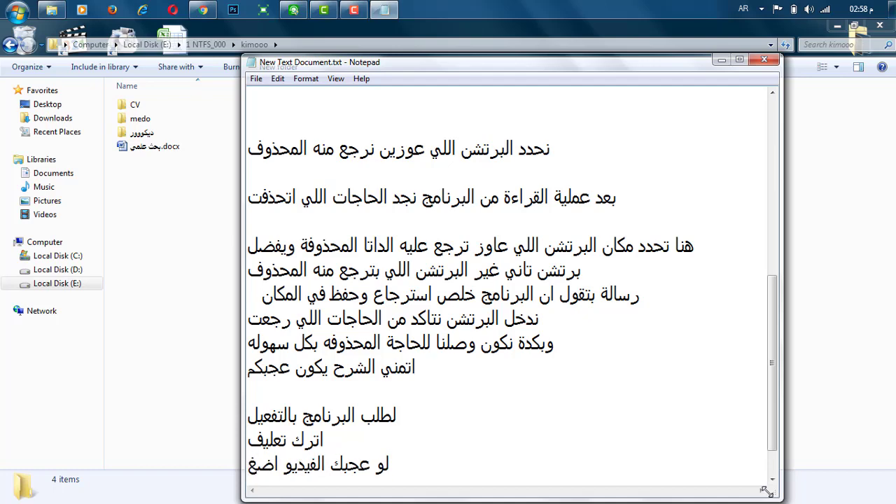
text(ط لايك)
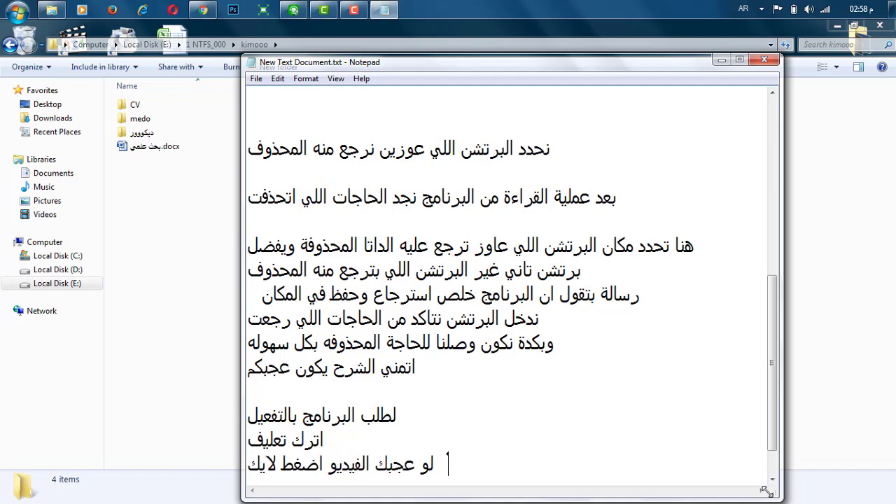
Step: Add the closing lines "شكرا مع السلامة" and "قناة الدكتور" at the end of the note, each preceded by a blank line
key(Return)
key(Return)
text(شكر)
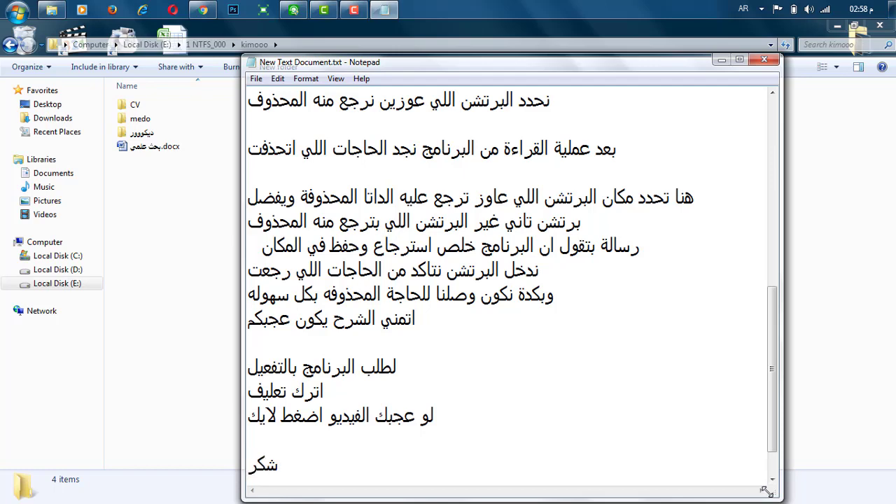
text(ا مع السلامة)
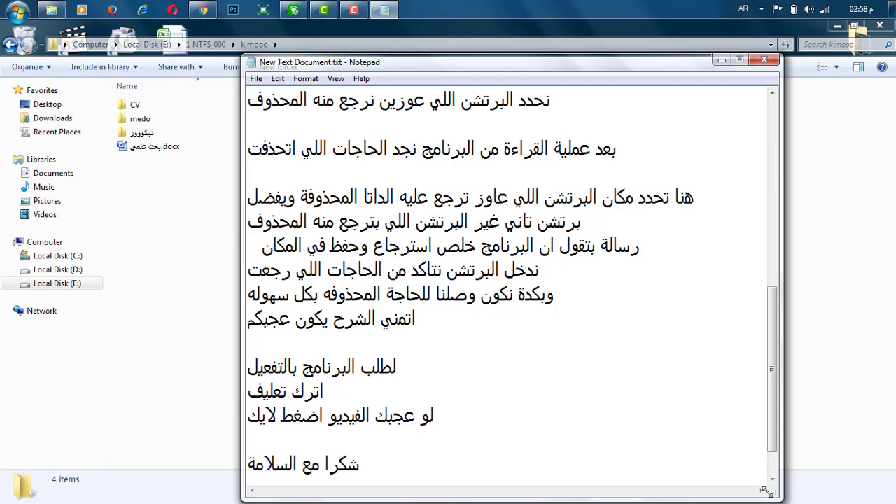
key(Return)
key(Return)
text(قناة الدكتور)
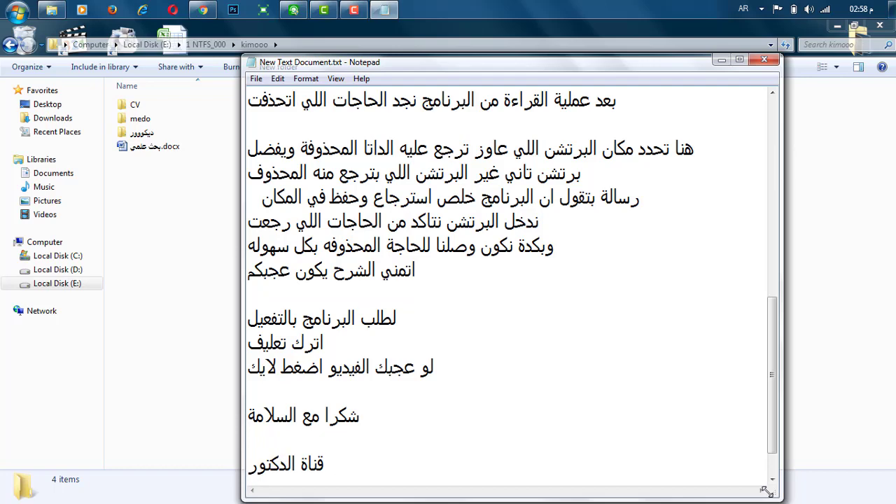
key(super+p)
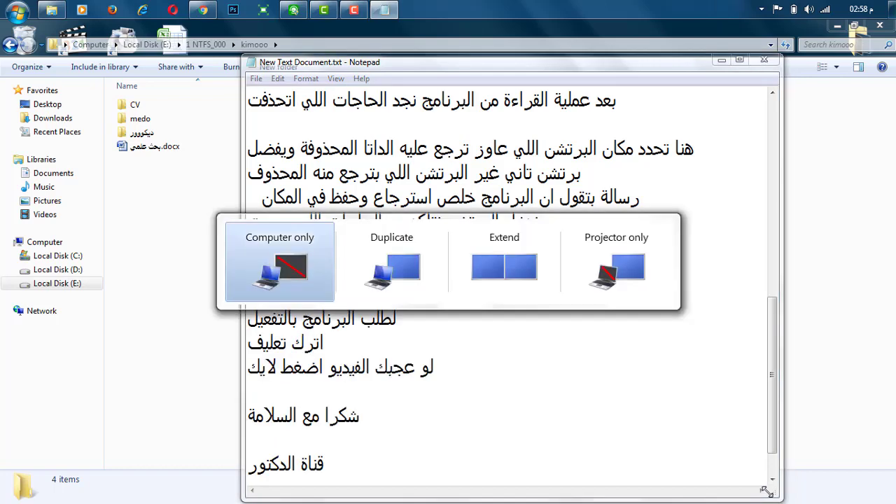
click(569, 420)
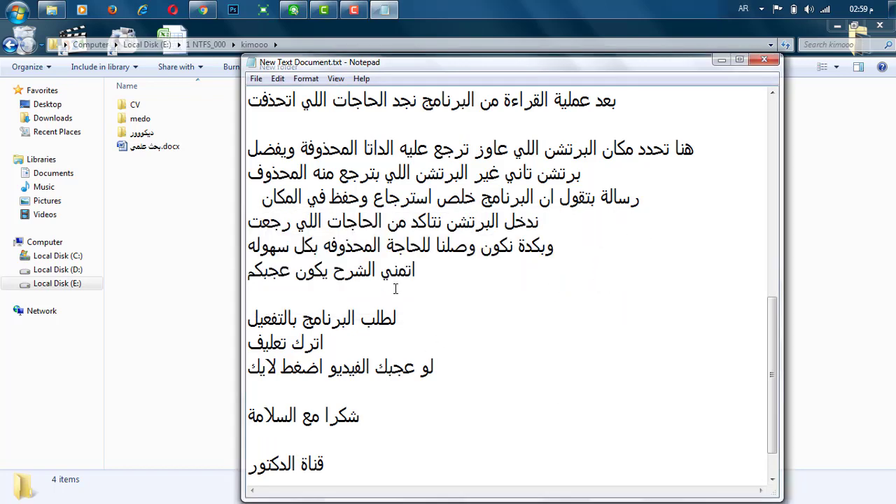
click(383, 9)
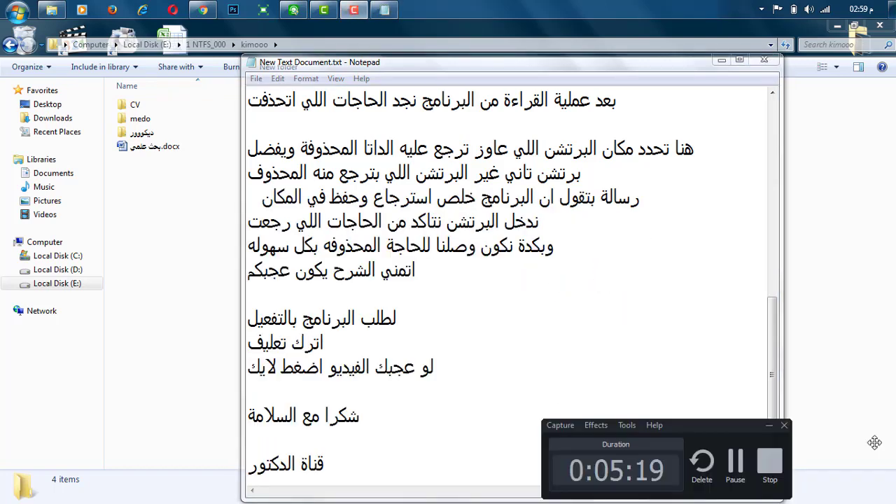